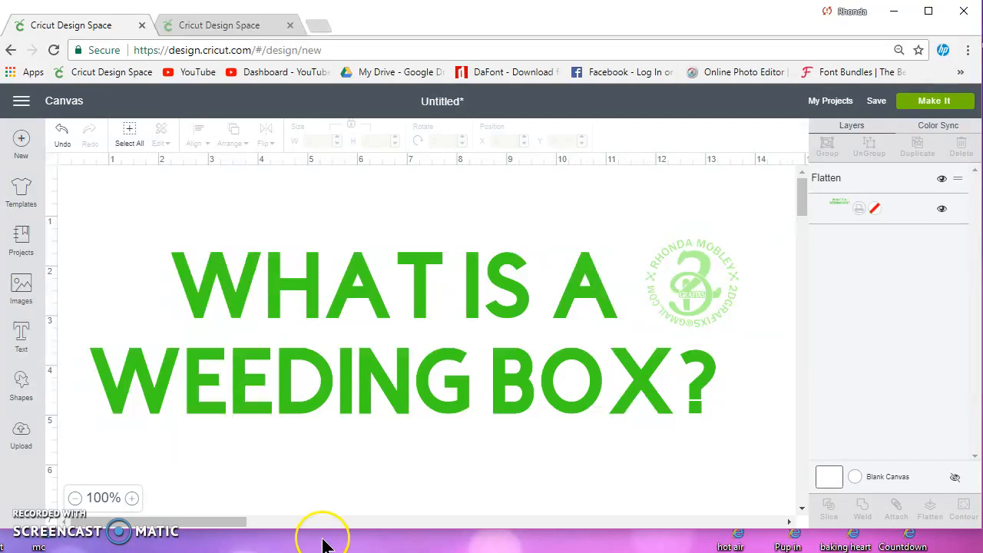
Switch to the Merry Christmas design canvas and add two squares.
click(231, 23)
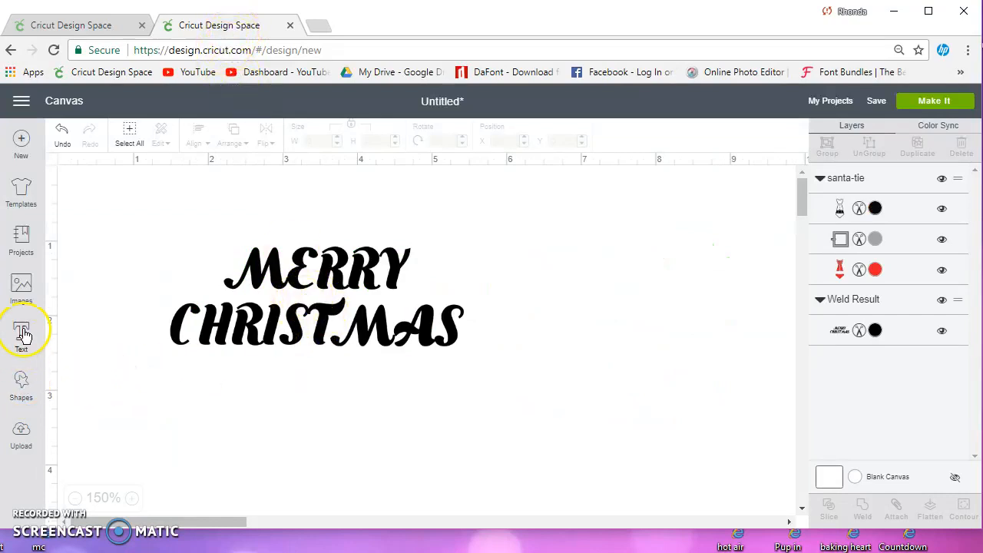
click(22, 387)
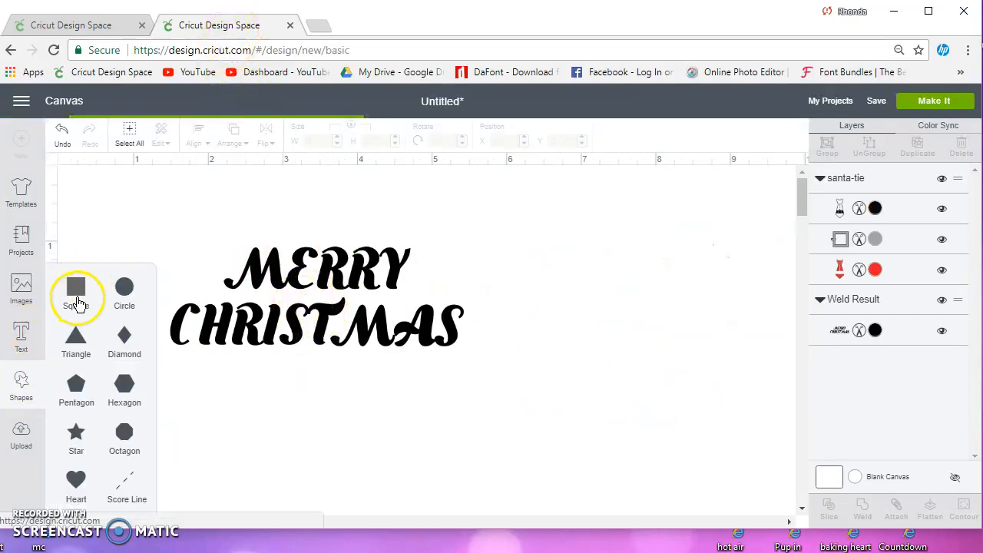
click(77, 303)
click(76, 290)
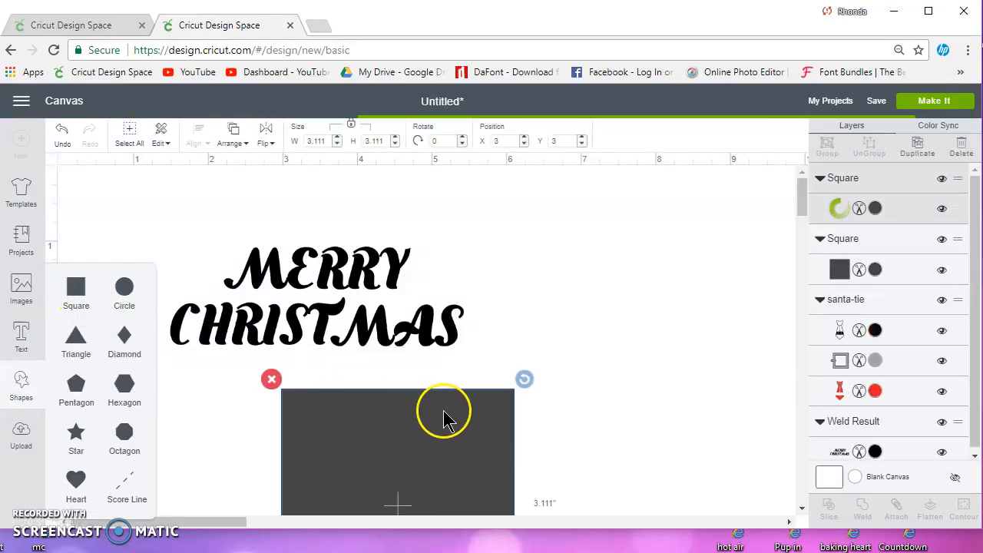
Place one square behind-the-design size over the Merry Christmas text, unlock its proportions and stretch it to about 5.593 by 4.259 inches.
drag(453, 390, 317, 184)
click(132, 432)
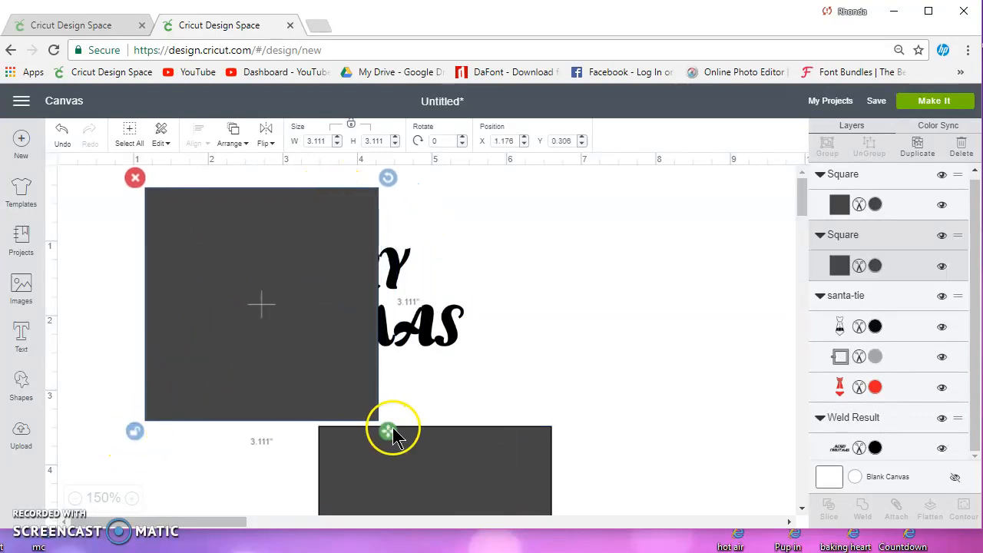
drag(389, 430, 574, 539)
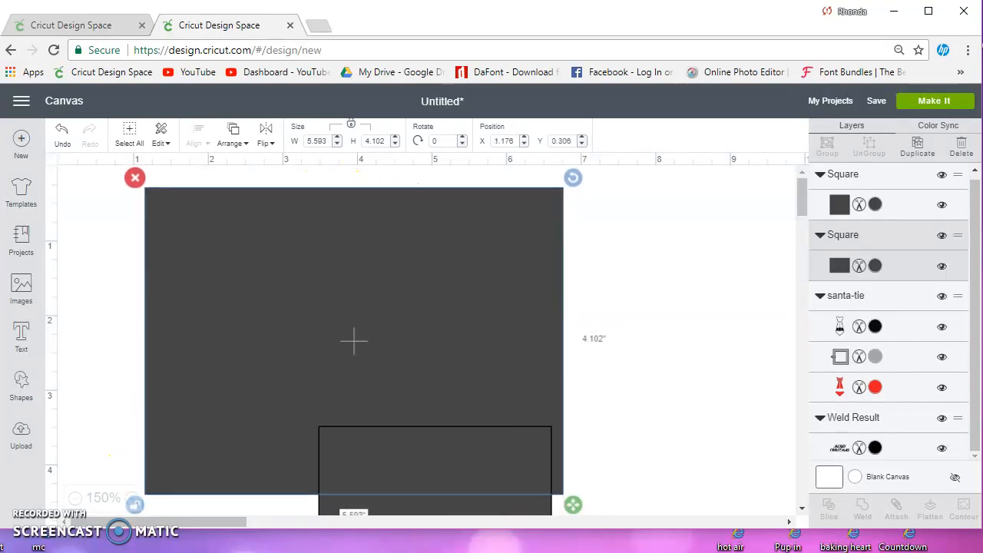
drag(574, 501, 575, 533)
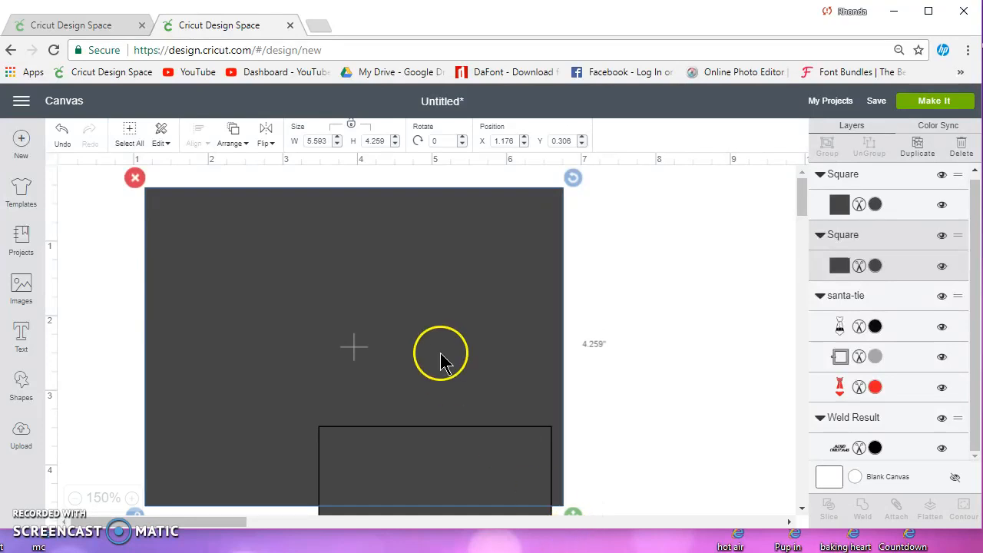
drag(440, 361, 442, 368)
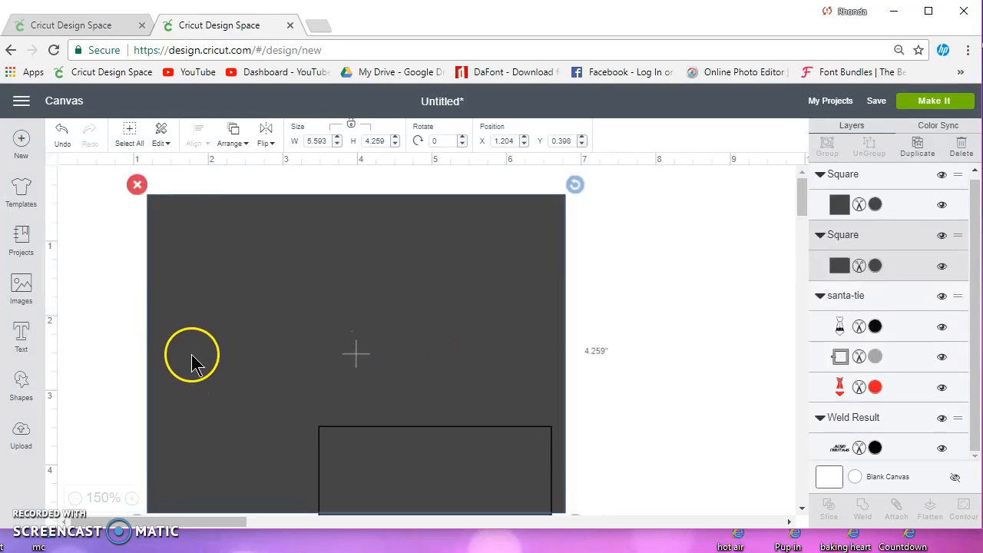
Recolor the small square red and the large rectangle black.
click(839, 204)
click(699, 233)
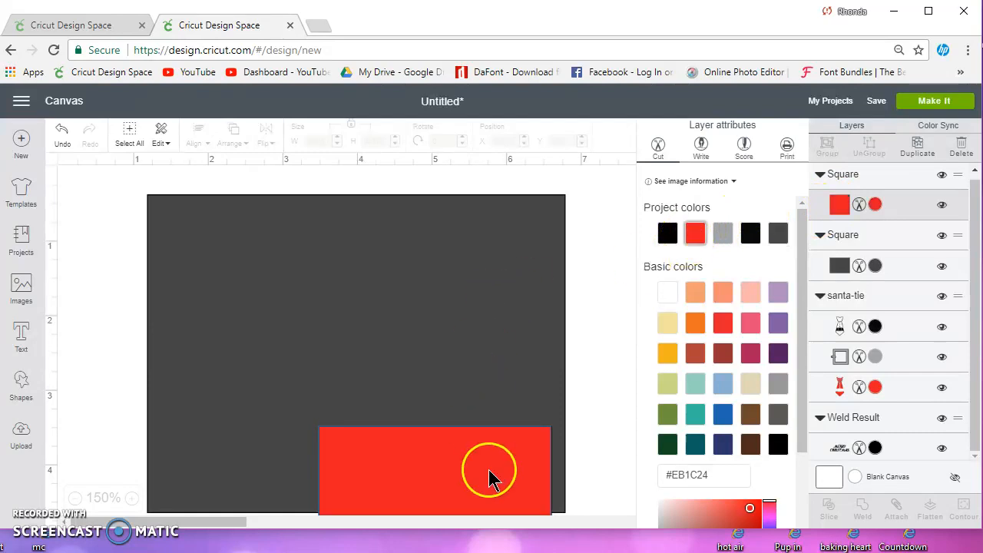
click(548, 256)
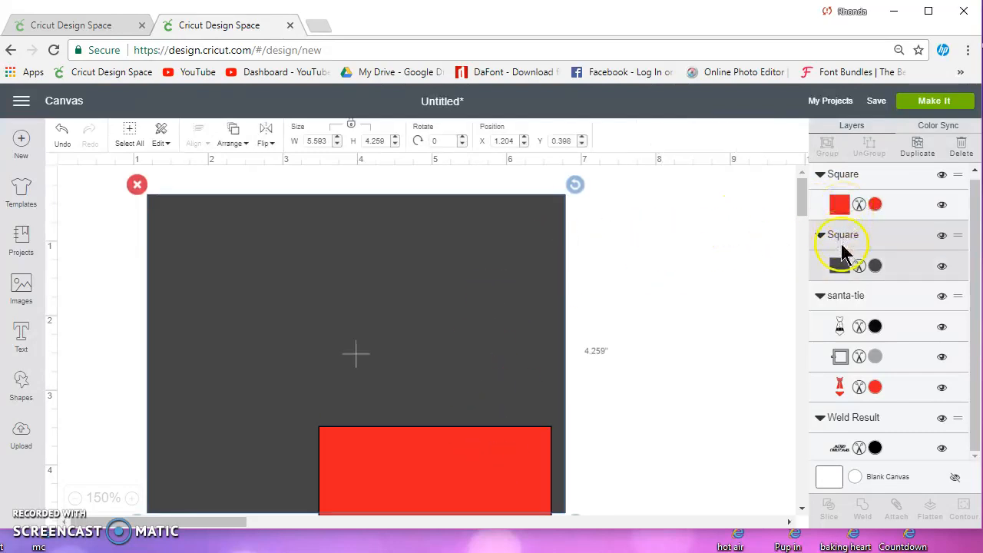
click(839, 265)
click(667, 233)
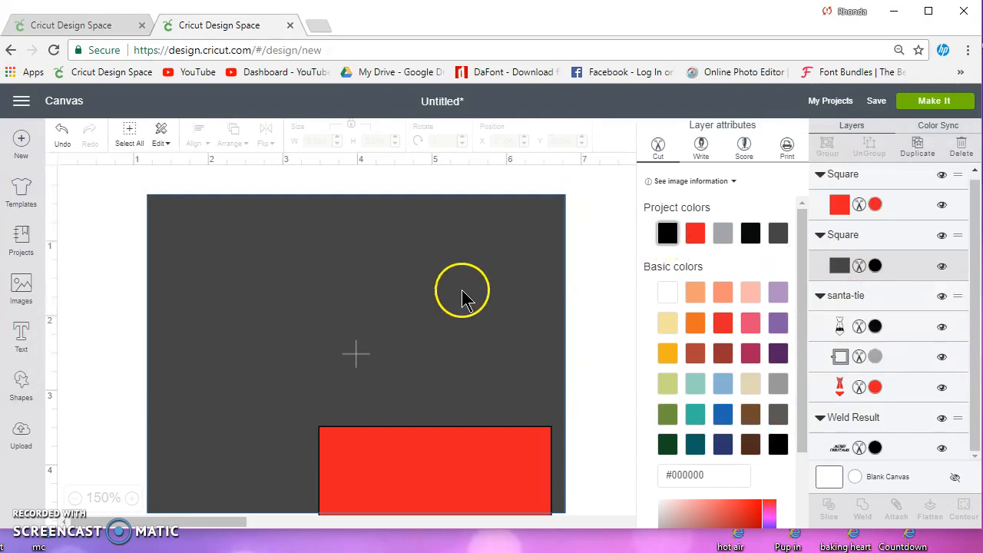
click(441, 239)
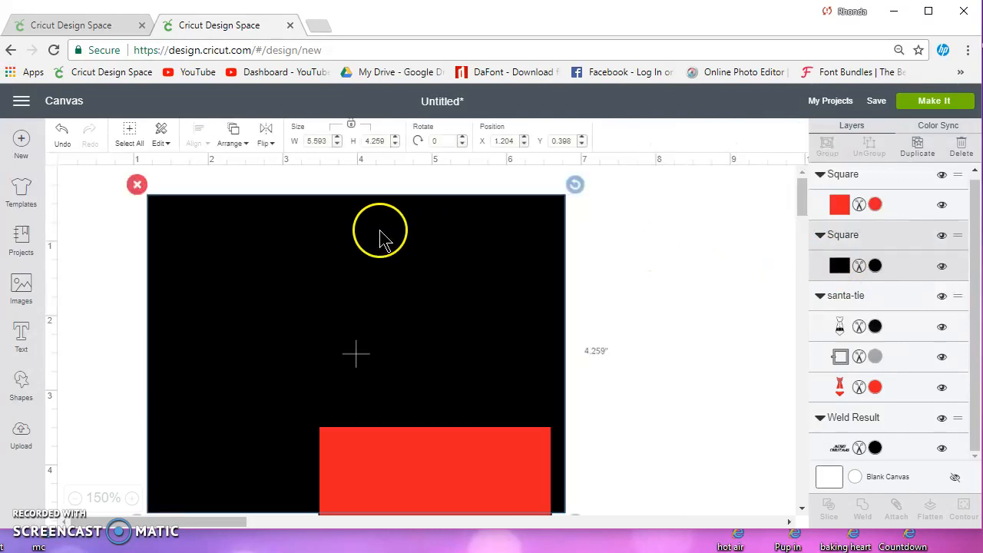
Send the black rectangle to the back and recolor the Merry Christmas text pink (#E54B75).
click(238, 143)
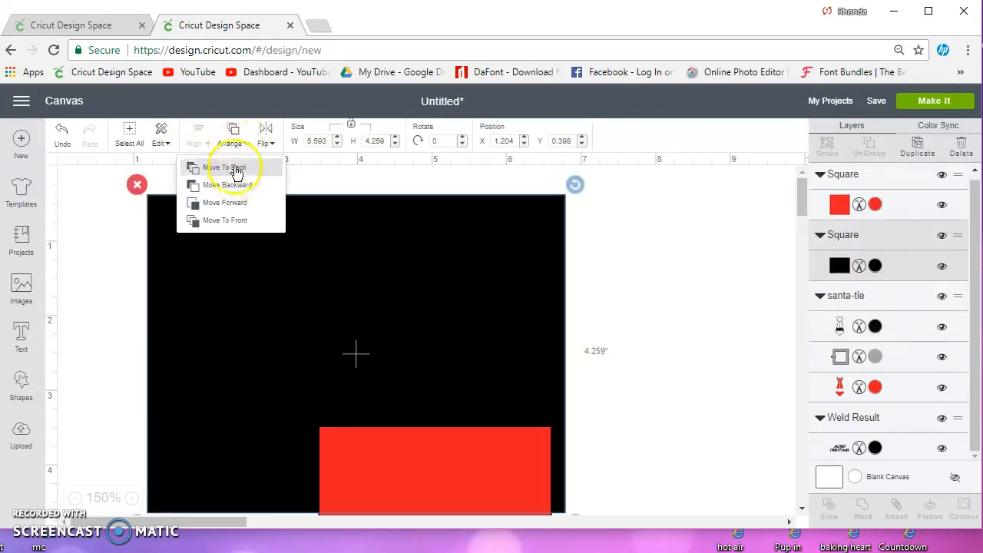
click(237, 165)
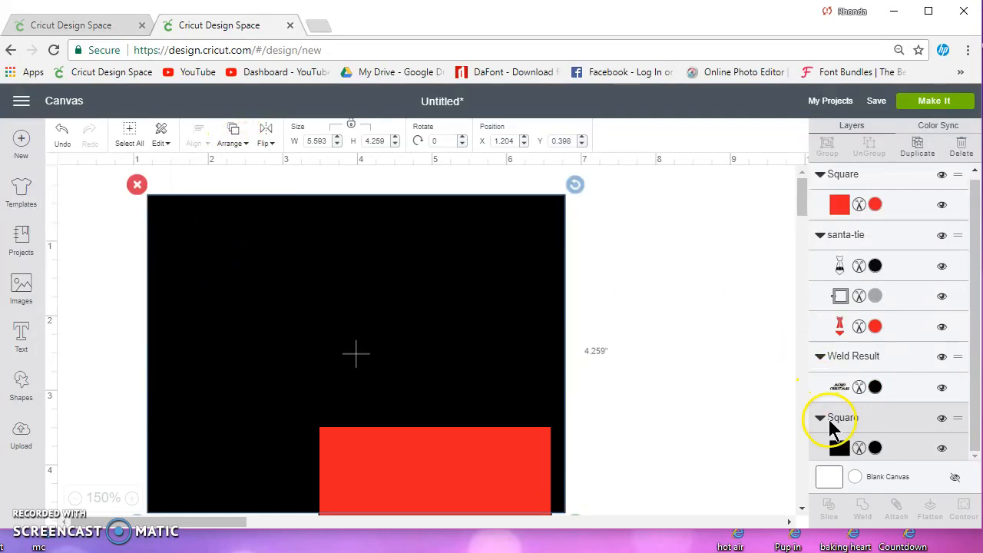
click(874, 387)
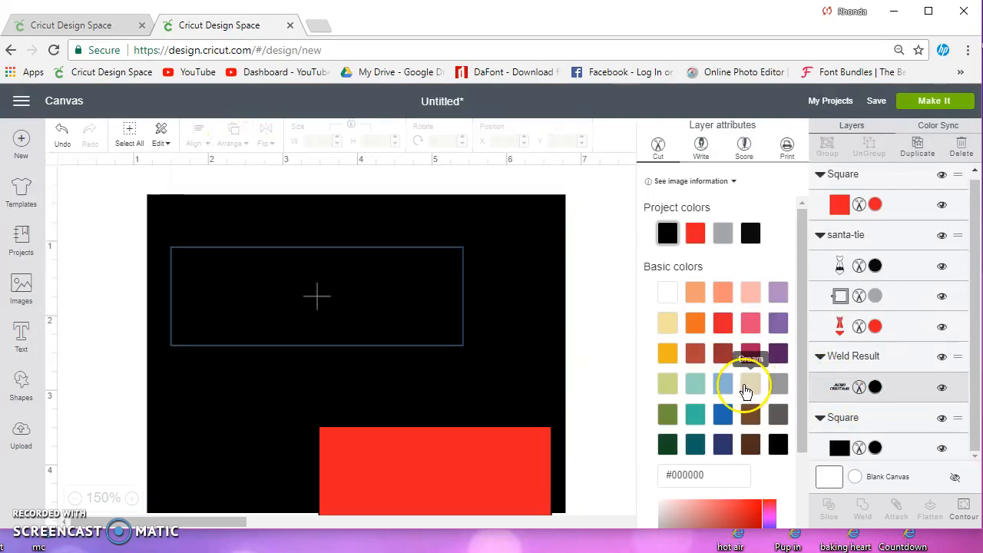
click(750, 323)
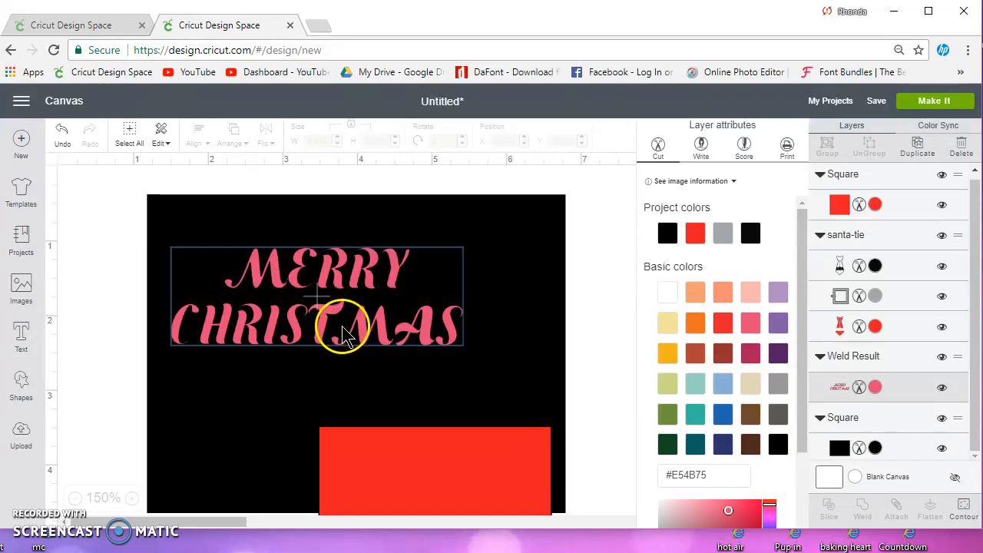
Move the text into the black rectangle's upper-left corner and the red square outside the rectangle to its right.
click(374, 315)
drag(374, 315, 344, 279)
click(449, 434)
drag(378, 436, 749, 376)
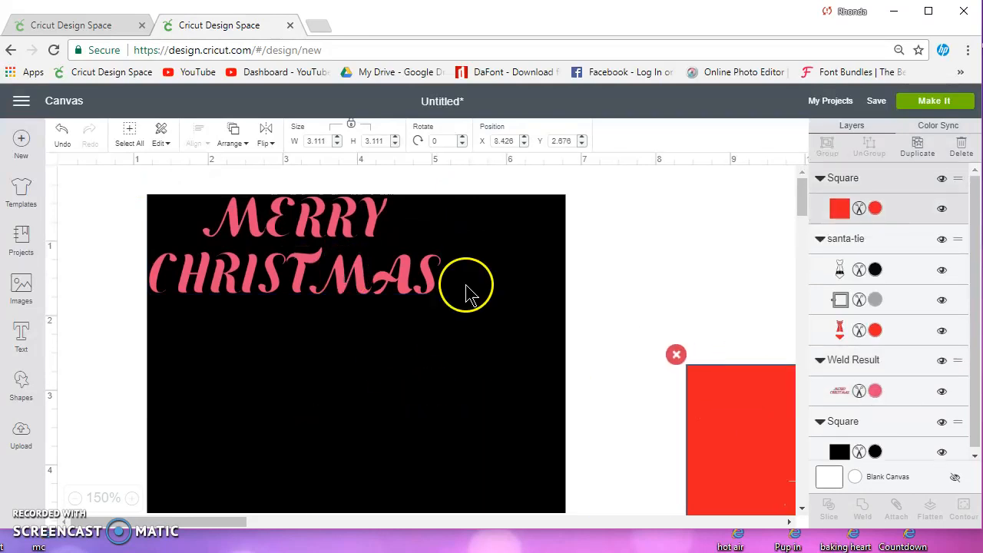
Attach the Merry Christmas text to the black rectangle and preview their layout on the second cutting mat.
drag(110, 183, 349, 345)
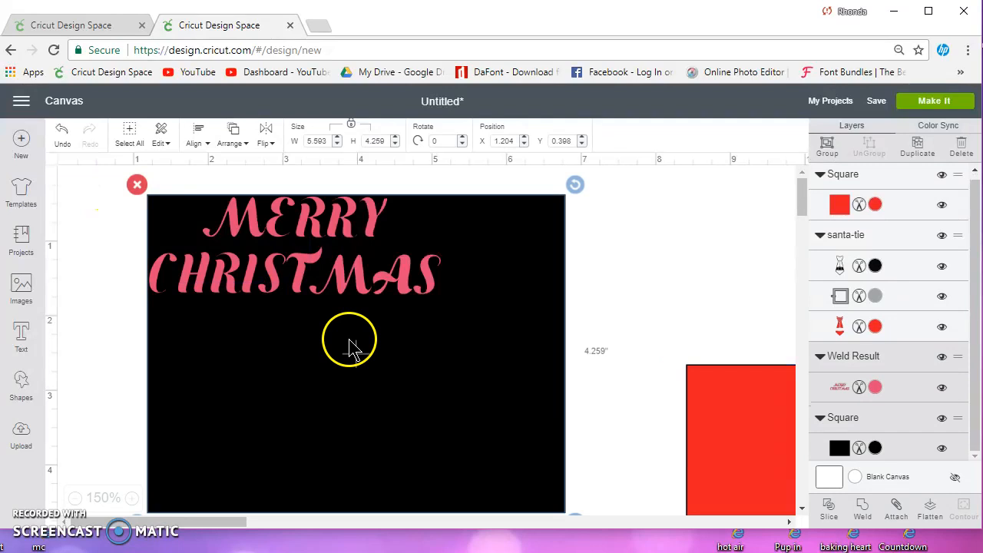
click(895, 509)
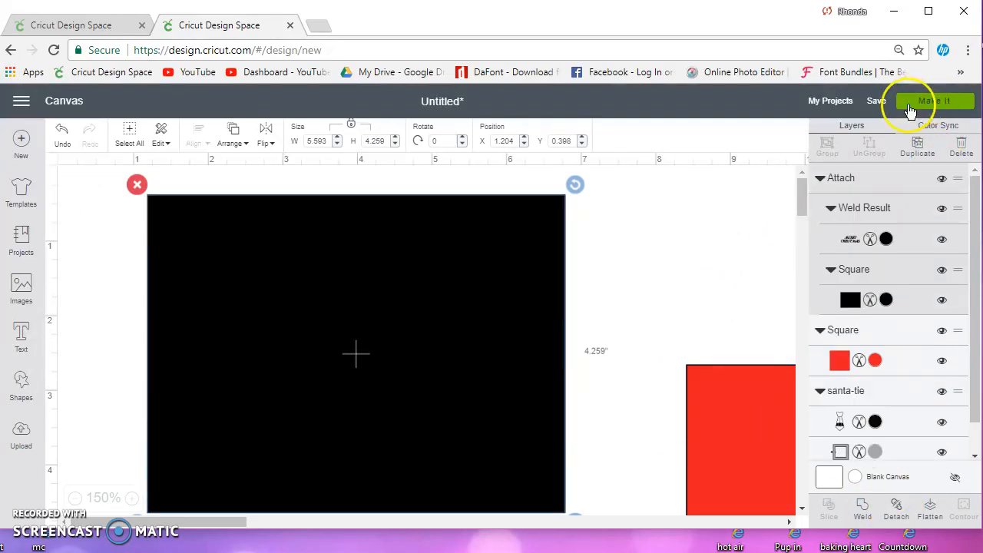
click(909, 108)
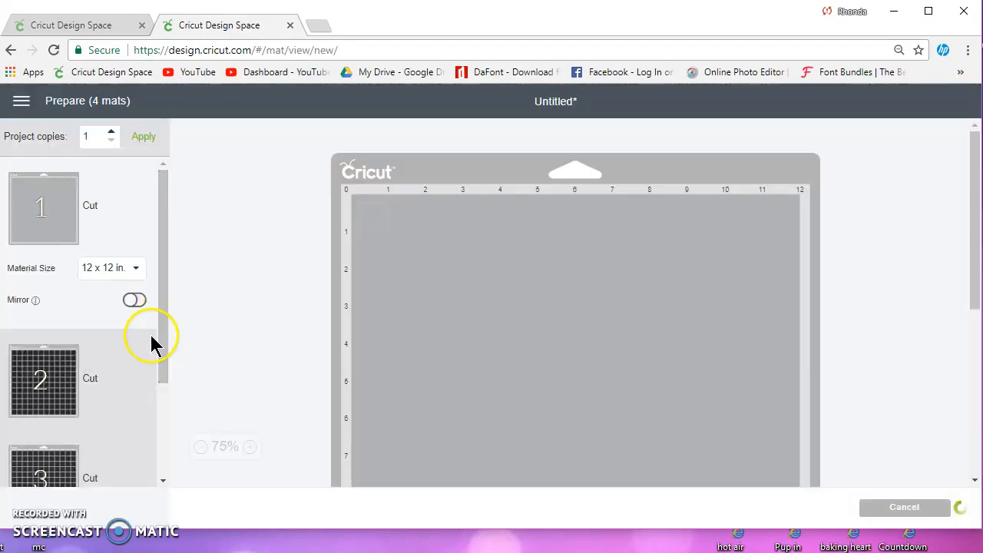
click(113, 363)
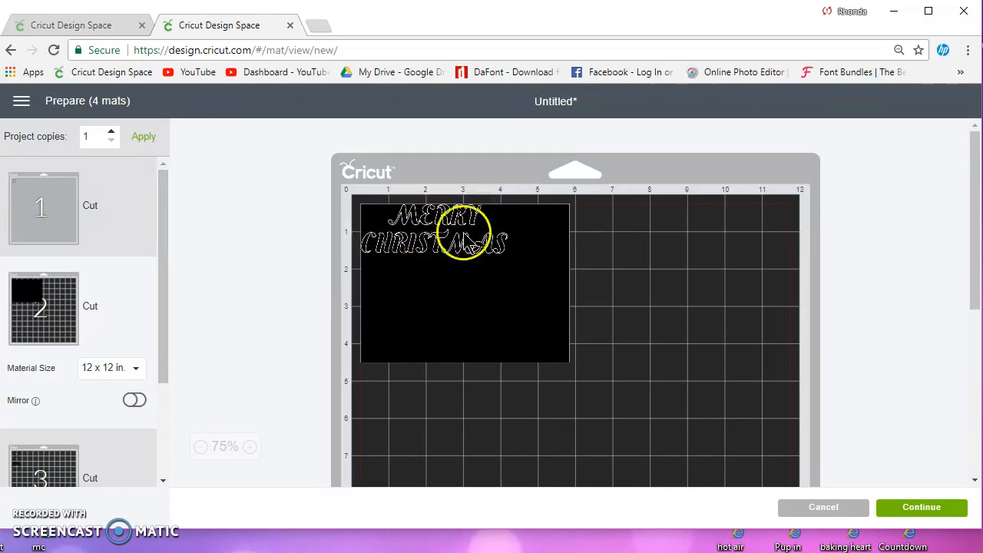
click(819, 510)
Move the red square onto the upper-left part of the black rectangle and bring it forward in front.
drag(760, 448, 246, 286)
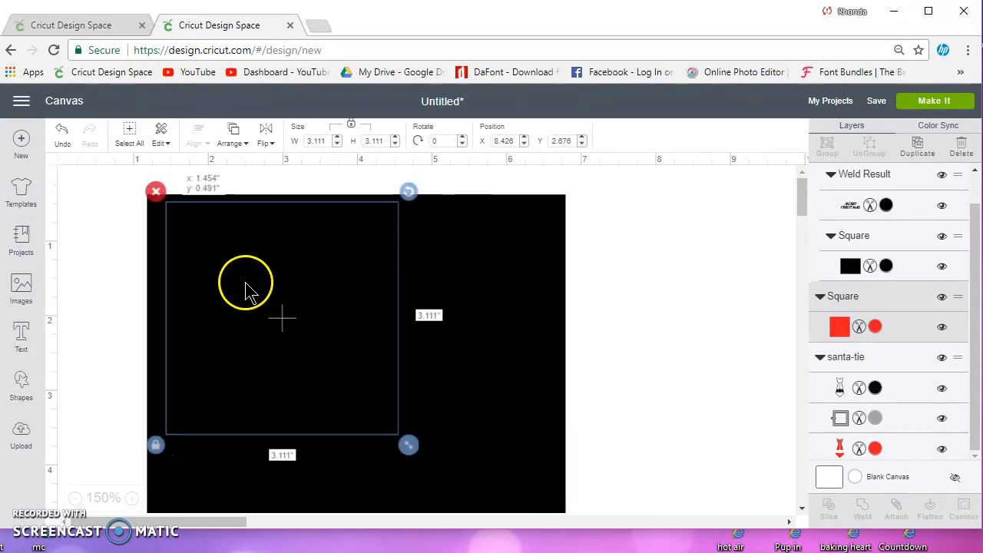
click(231, 138)
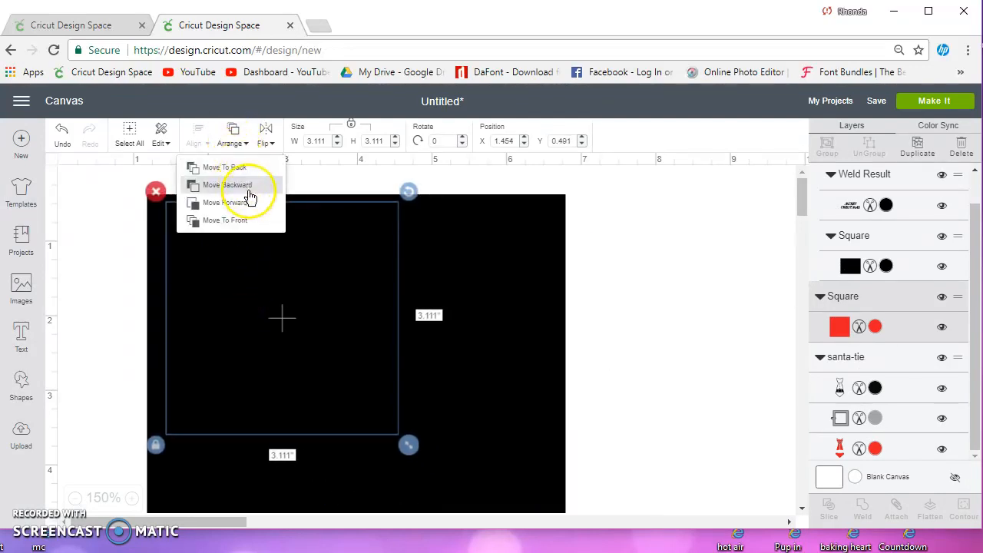
click(252, 203)
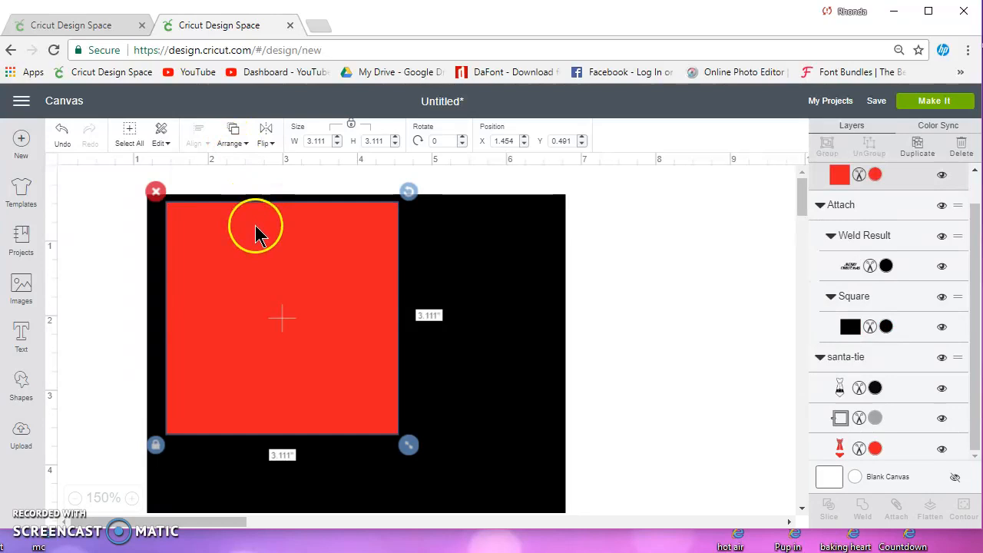
Recolor the attached text and rectangle orange (#ED7122) and detach them.
scroll(875, 299, up, 1)
click(864, 299)
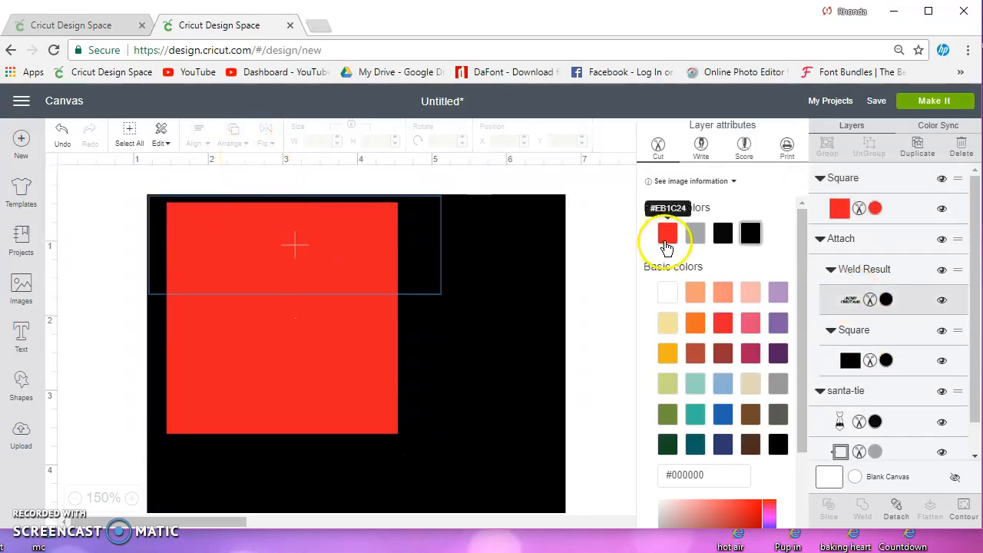
click(694, 323)
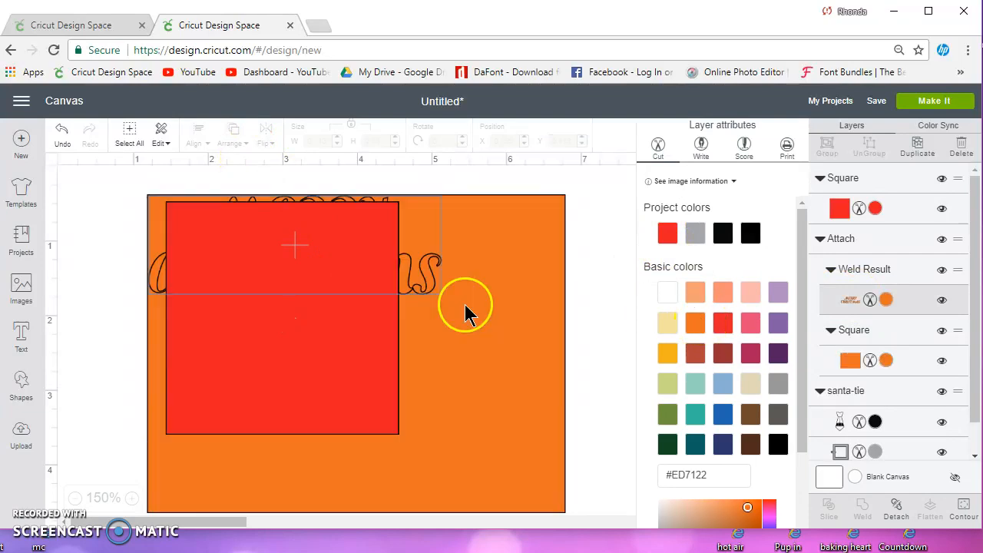
click(424, 274)
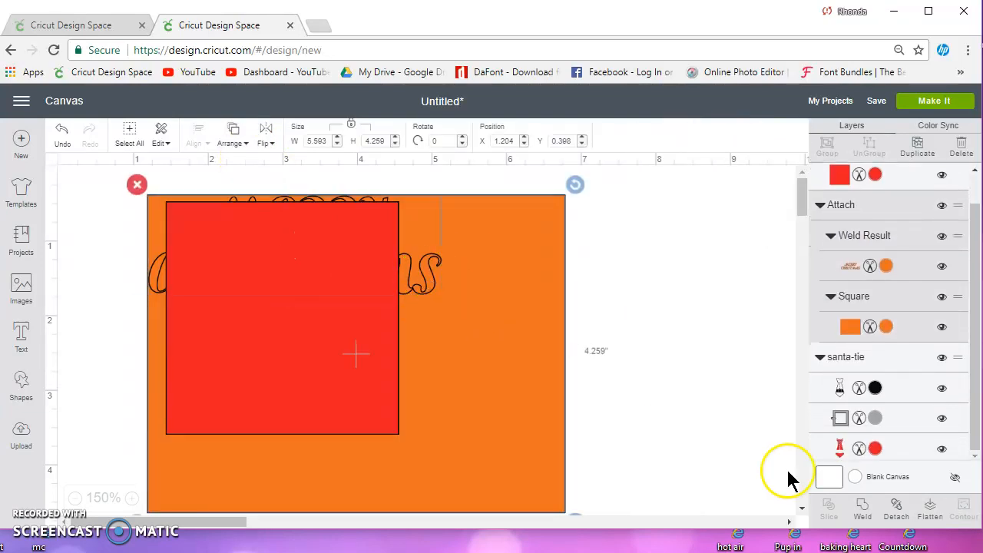
click(895, 510)
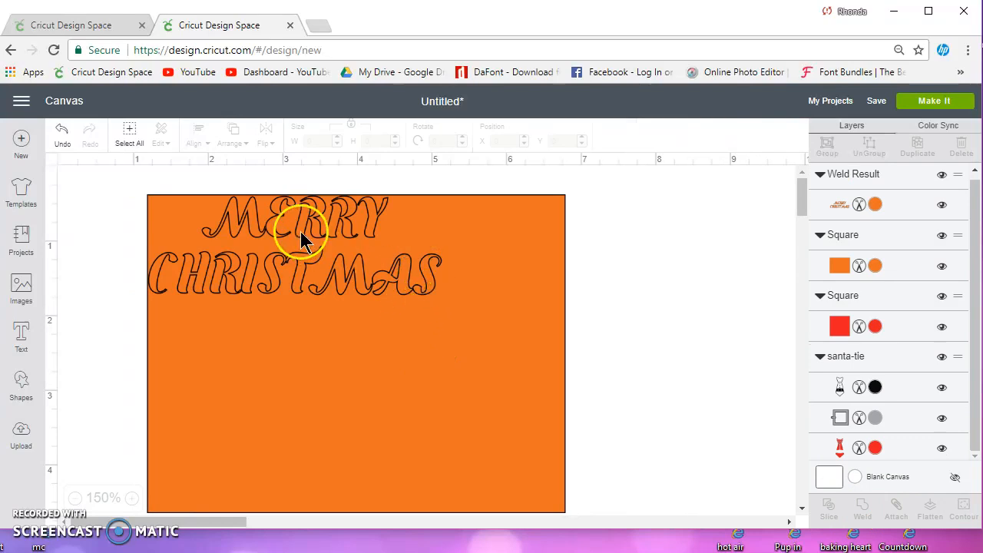
Move the red square forward one level so it sits between the text and the orange rectangle.
click(875, 326)
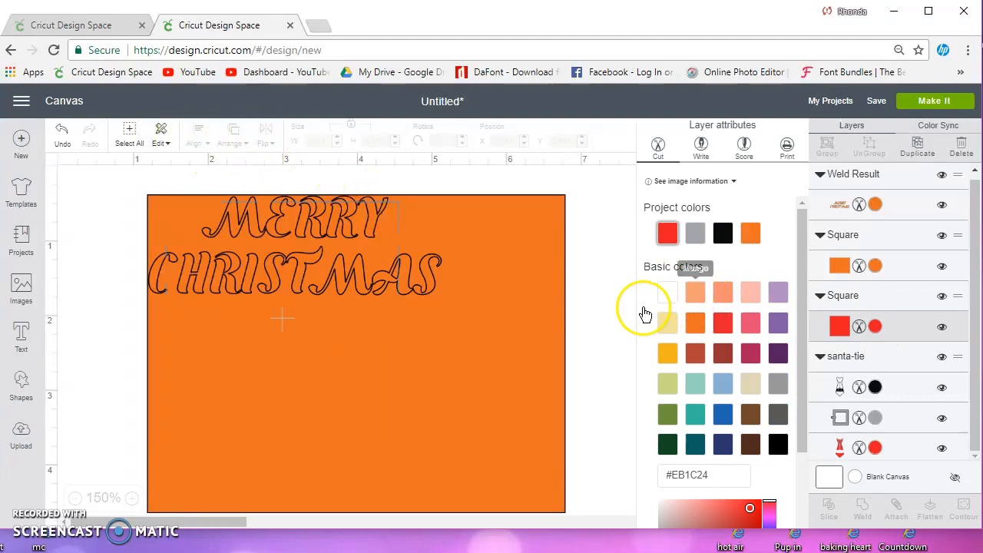
click(767, 308)
click(885, 323)
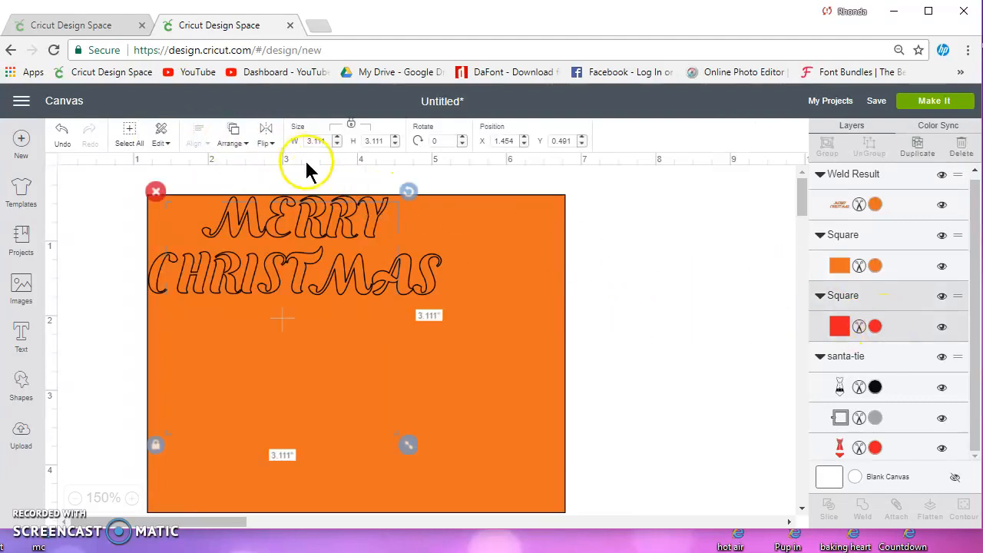
click(234, 143)
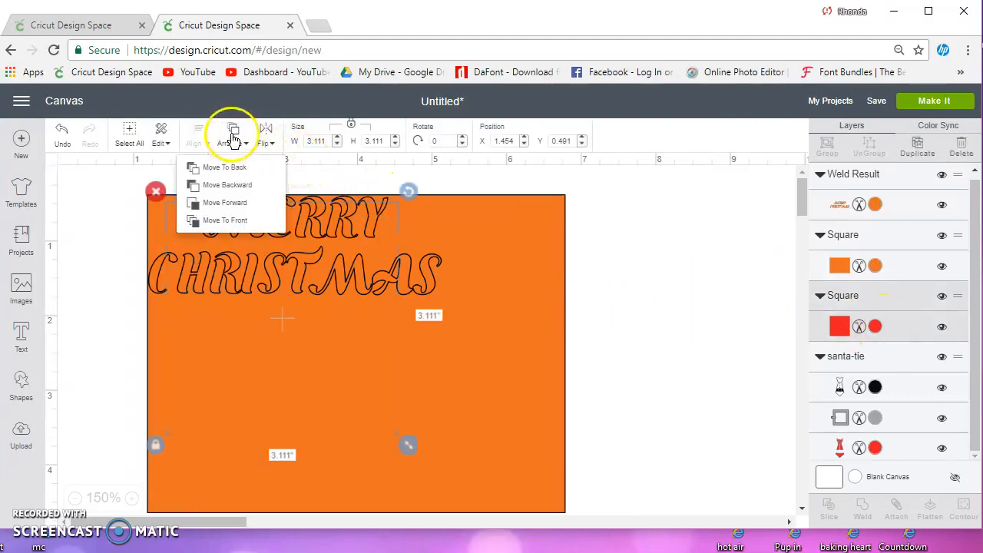
click(237, 202)
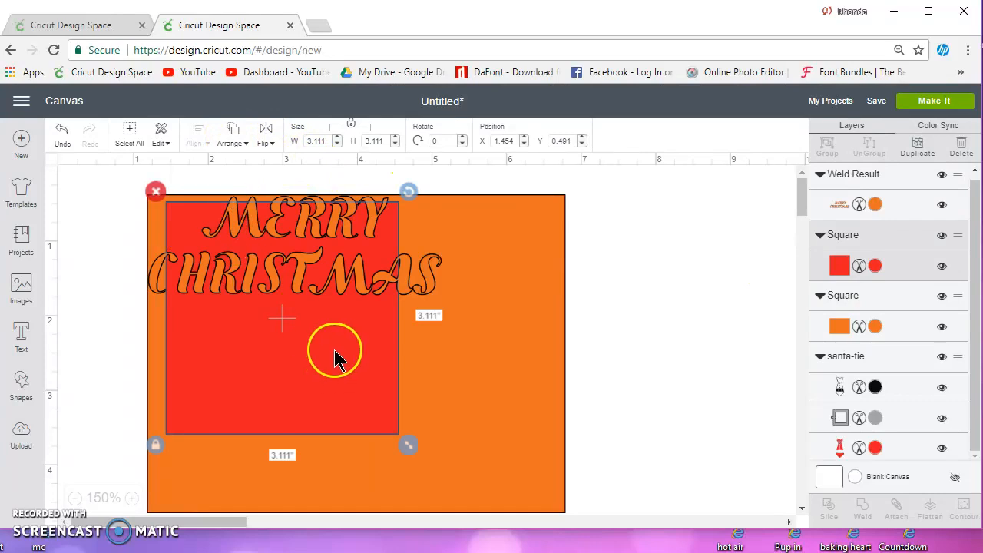
Recolor the Merry Christmas text black.
click(549, 257)
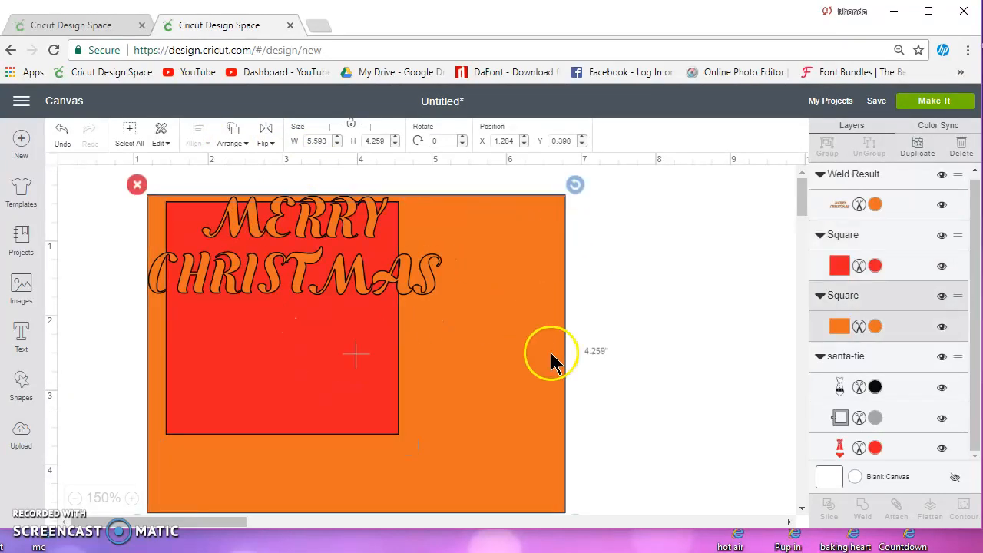
click(406, 266)
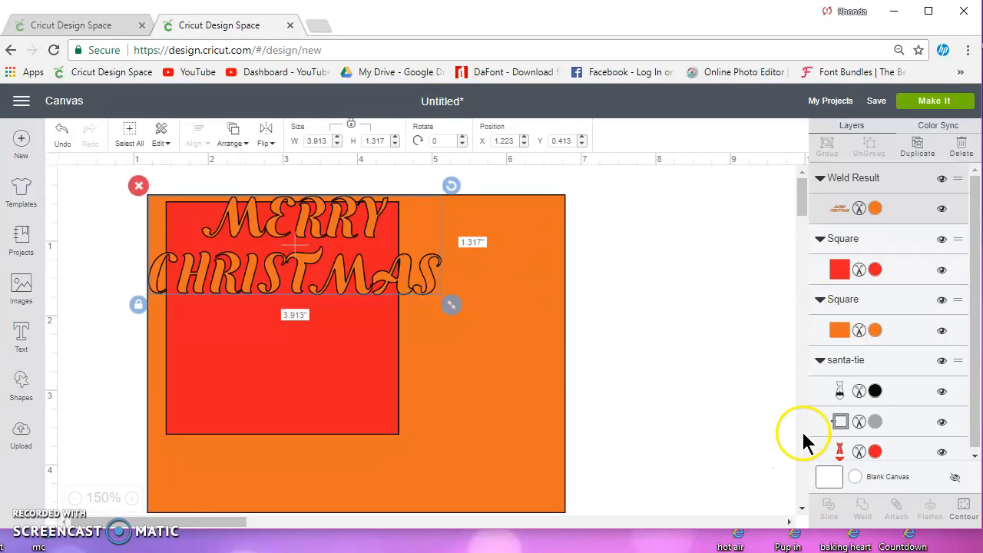
click(836, 206)
click(723, 232)
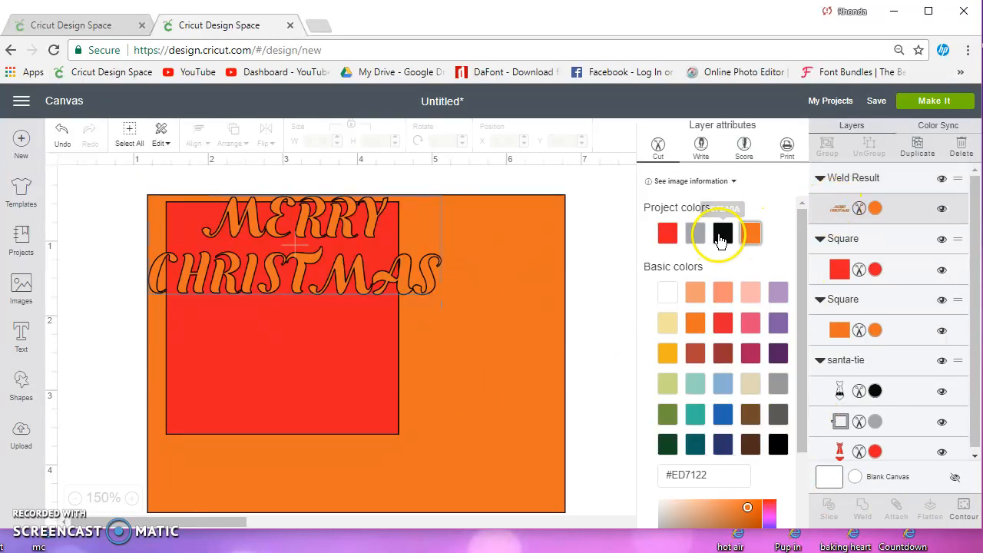
click(330, 367)
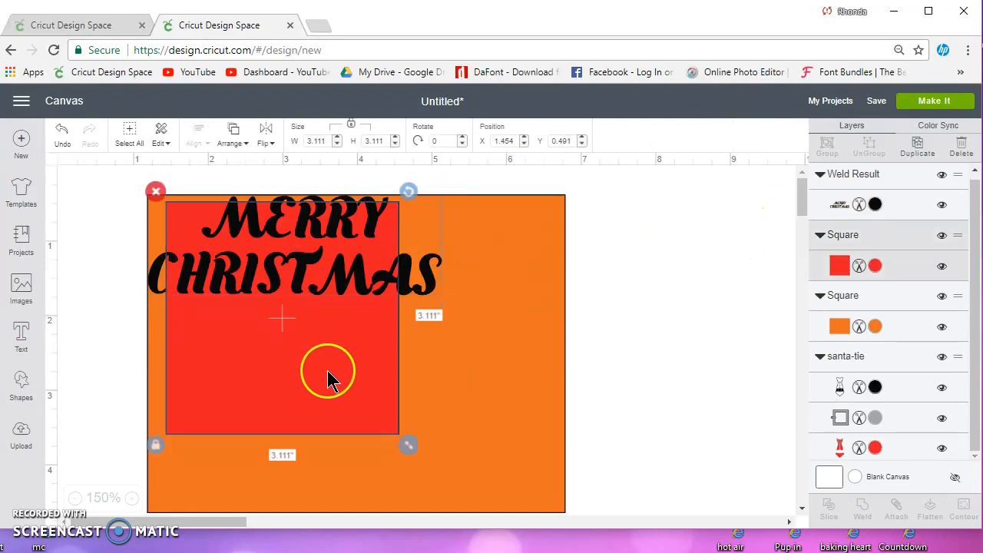
Align the red square with the orange rectangle's upper-left corner and resize it to about 3.98 × 1.40 in around the text.
mouse_move(327, 371)
mouse_down()
mouse_move(417, 385)
mouse_move(389, 401)
mouse_move(309, 366)
mouse_up()
click(137, 437)
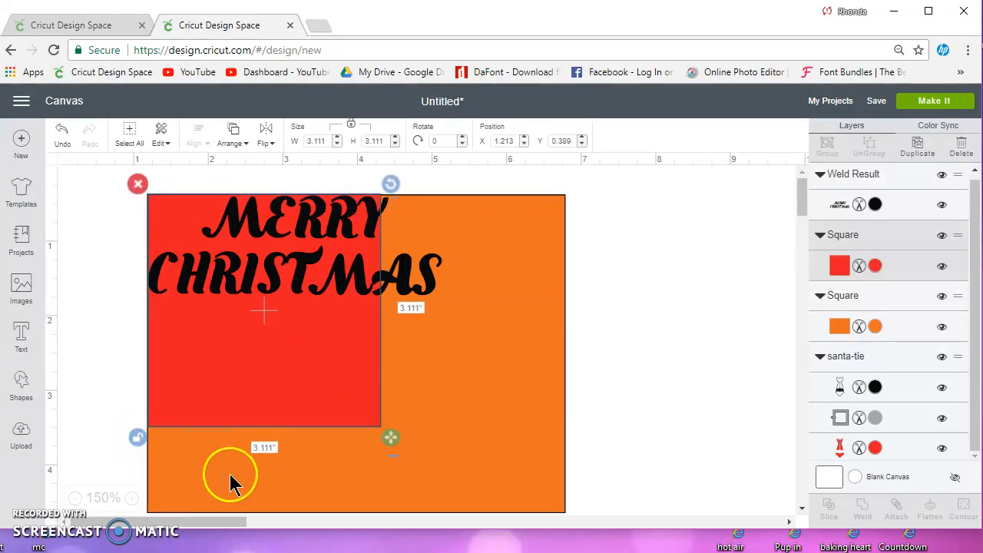
drag(390, 438, 455, 307)
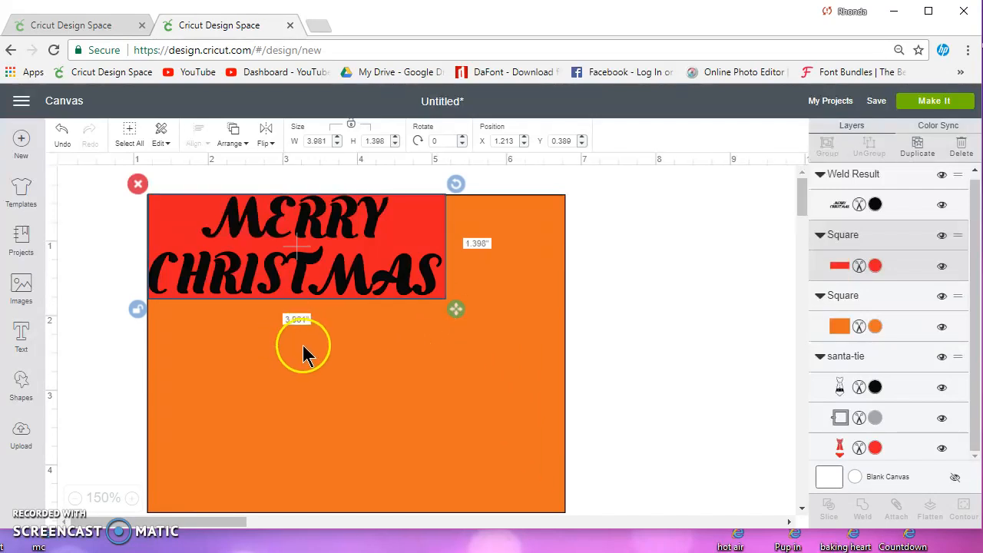
Attach the Merry Christmas text to both rectangles and preview the orange cutting mat.
drag(95, 178, 349, 364)
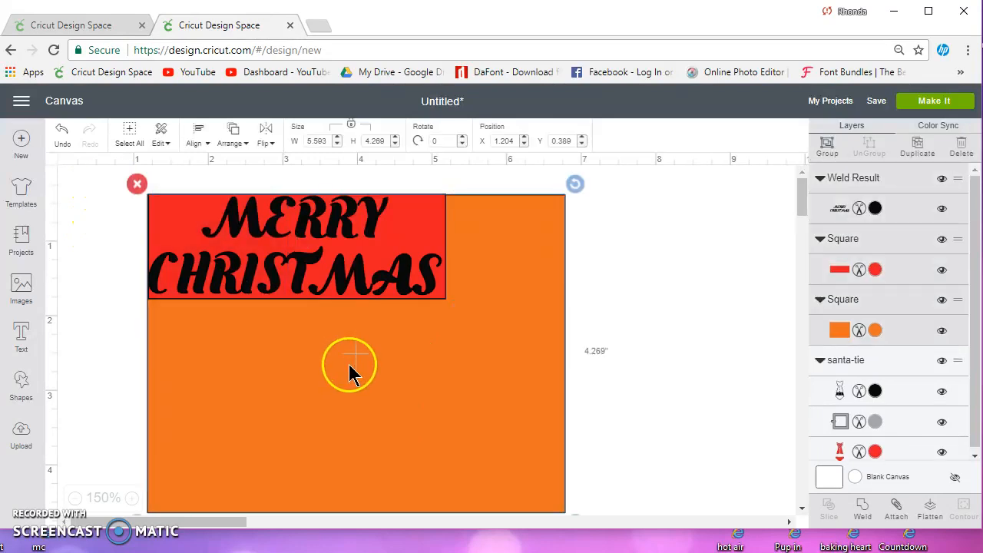
click(896, 510)
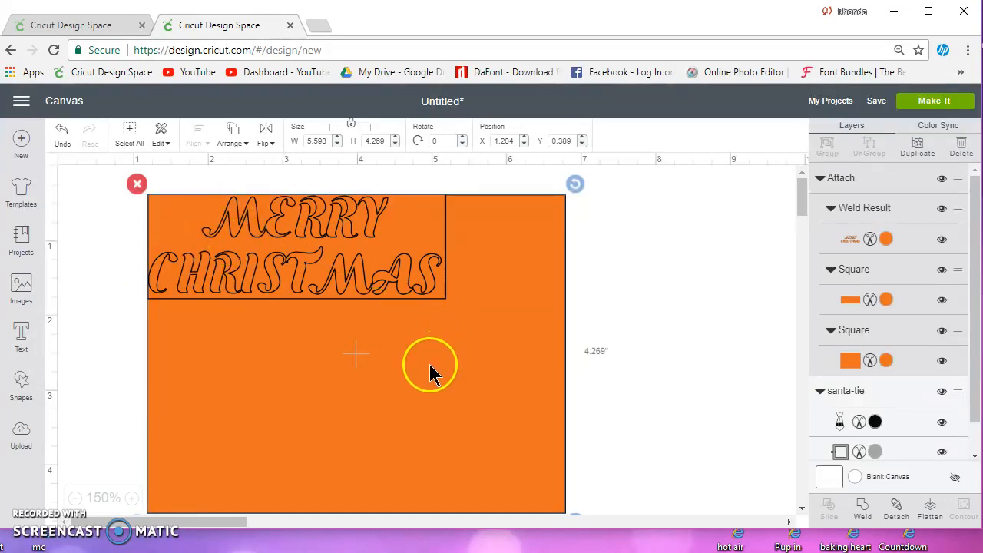
click(932, 101)
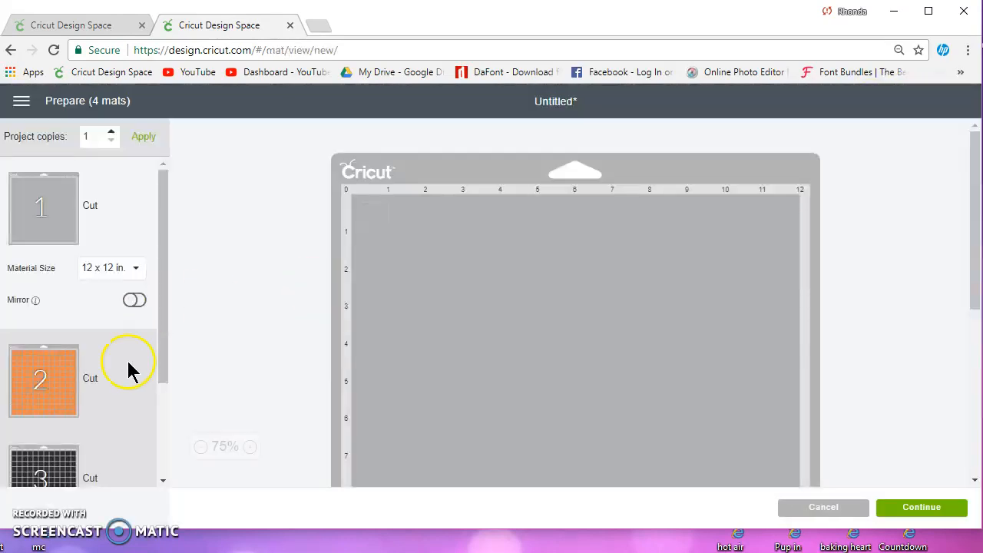
click(120, 368)
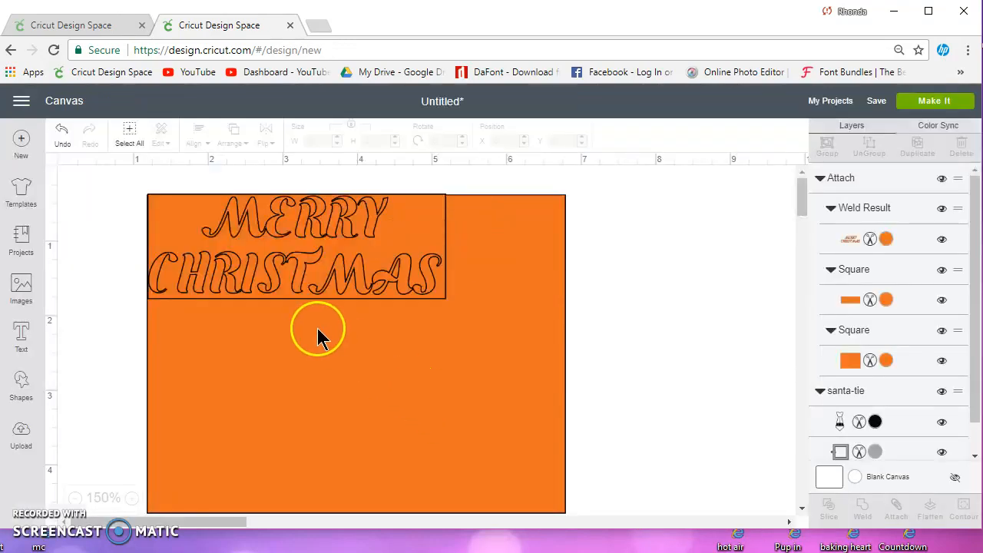
Delete the attached Merry Christmas design from the canvas.
click(238, 269)
click(136, 184)
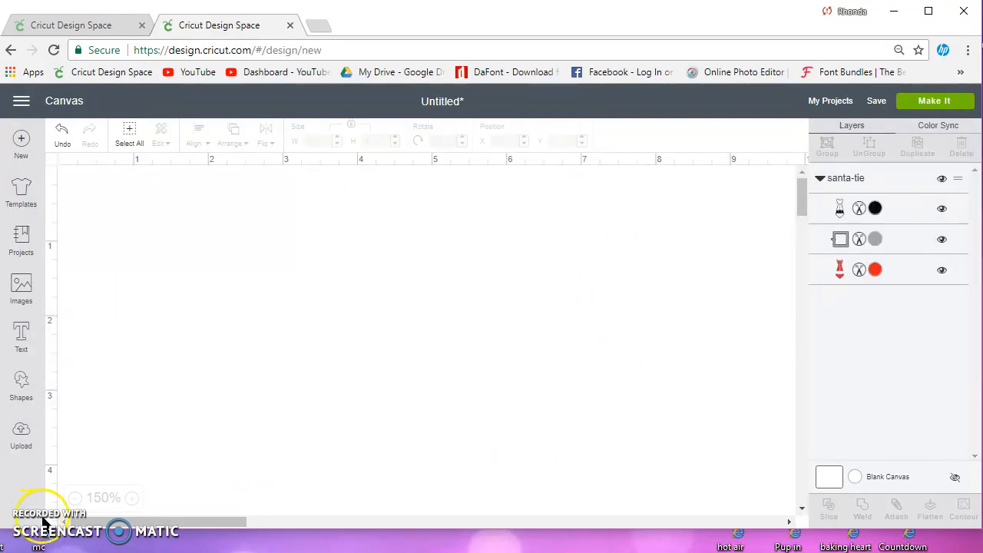
Bring the santa-tie image to the middle of the visible canvas and enlarge it to about 1.97 × 4.42 in.
click(75, 498)
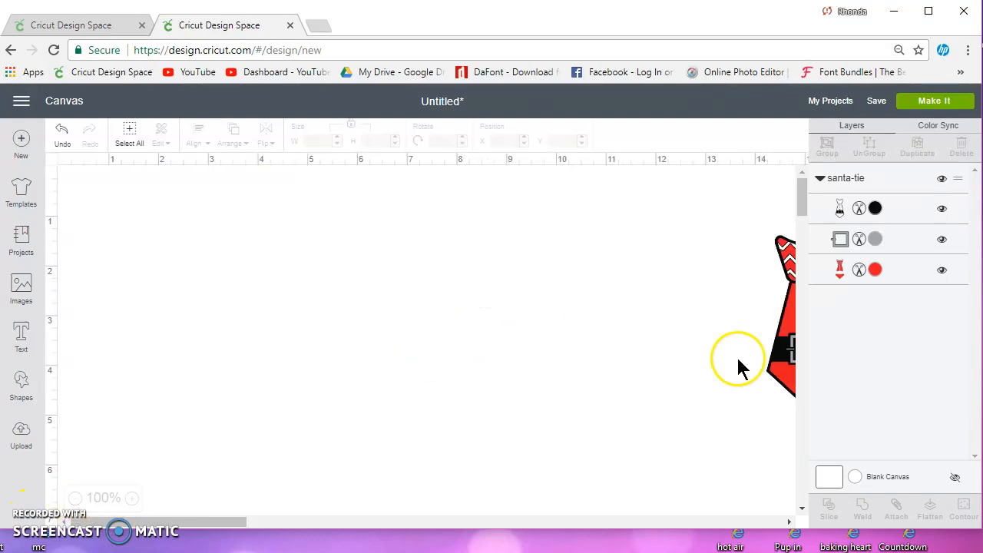
drag(780, 354, 341, 345)
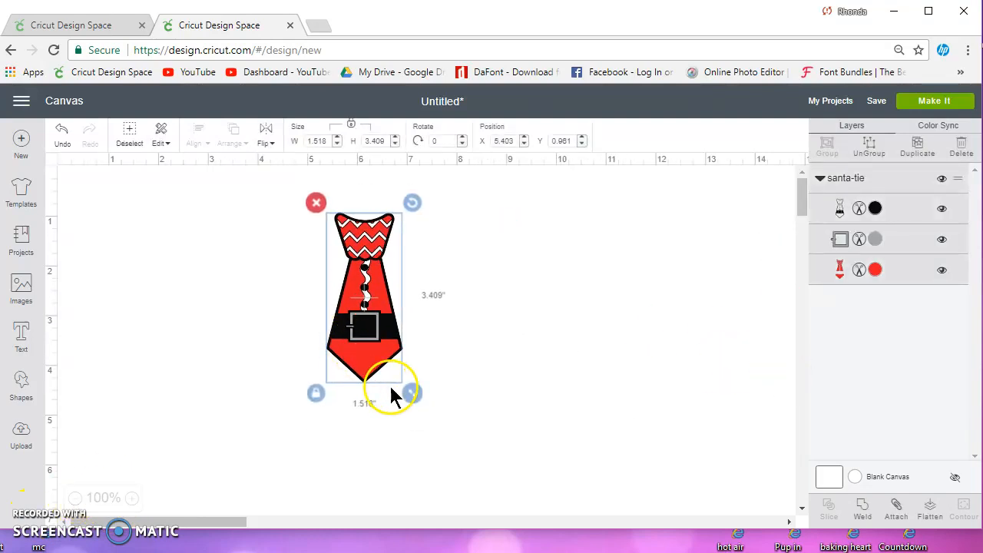
drag(413, 392, 469, 441)
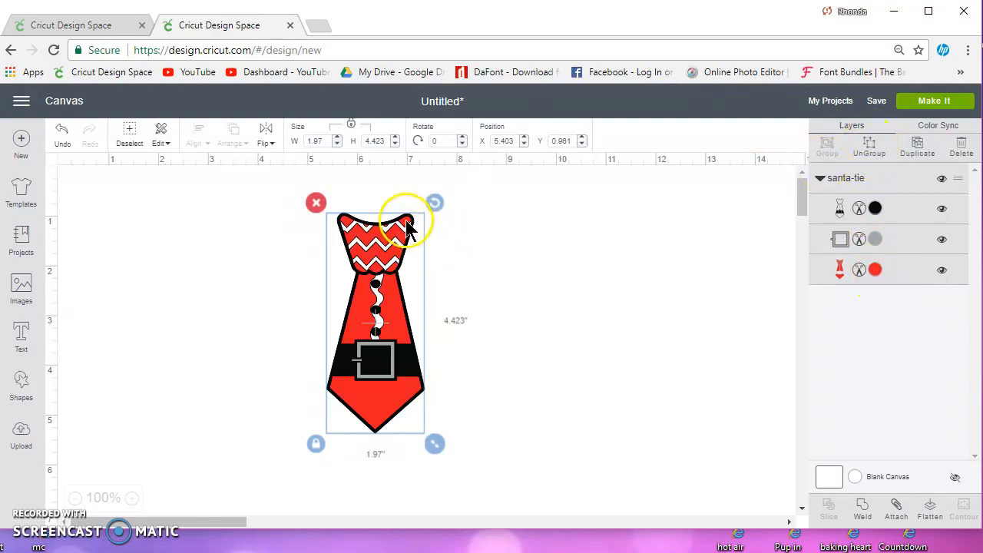
Ungroup the santa-tie image and spread its black, gray buckle and red layers apart.
click(869, 148)
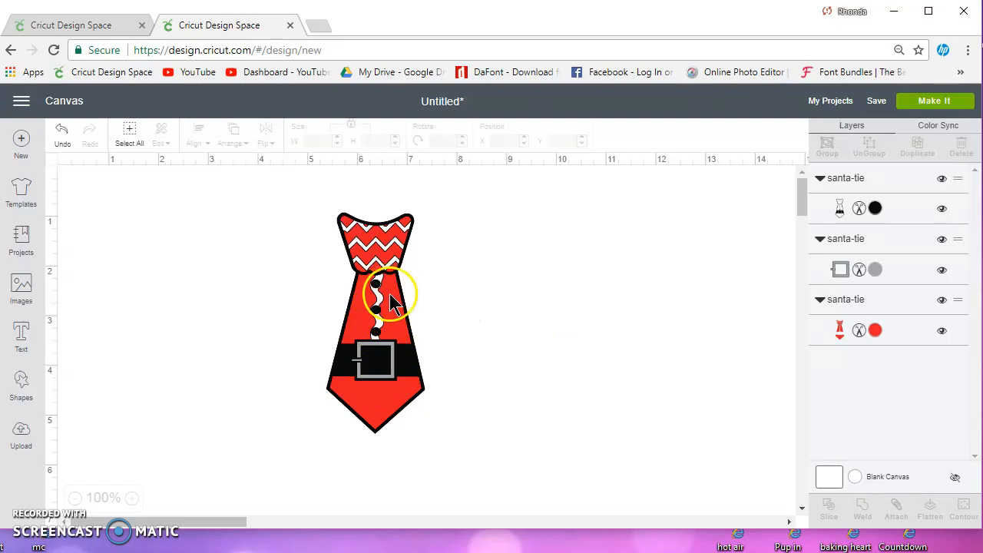
drag(395, 295, 602, 273)
drag(394, 367, 247, 292)
drag(405, 292, 410, 324)
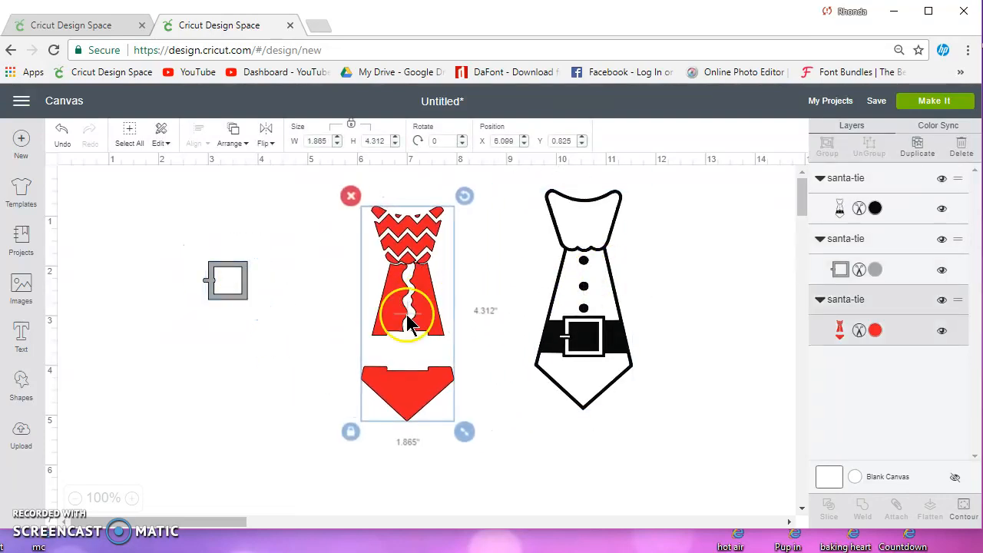
Add three squares to the canvas.
click(20, 381)
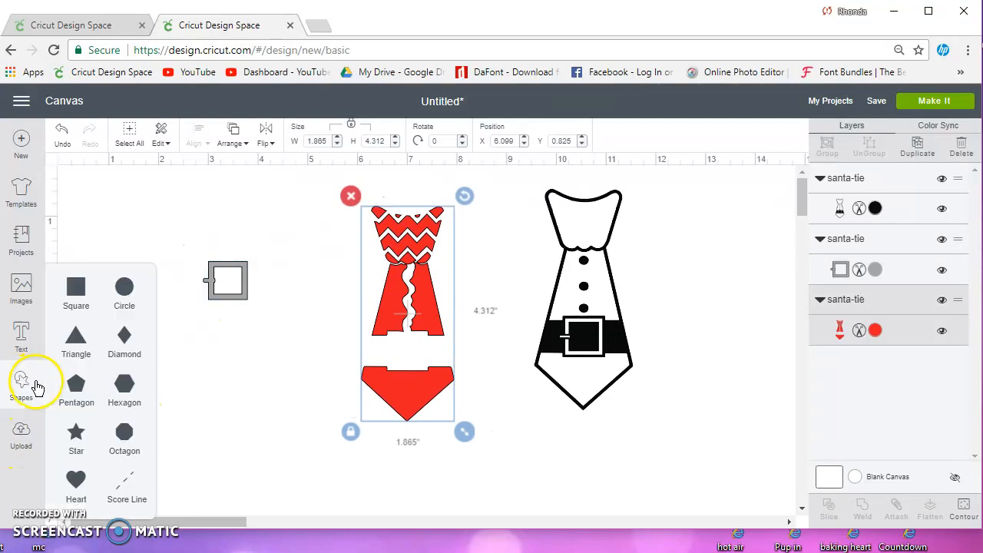
click(76, 290)
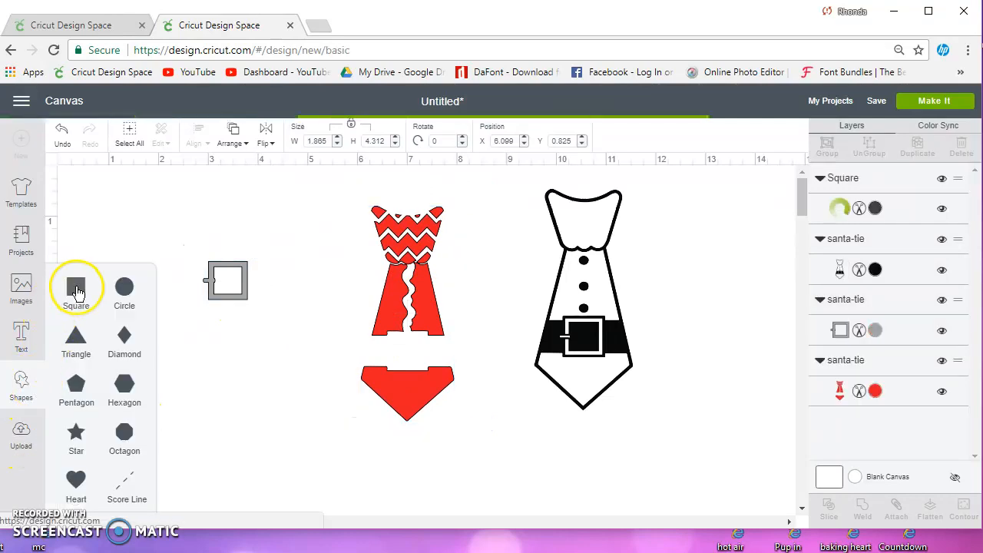
click(76, 290)
click(76, 290)
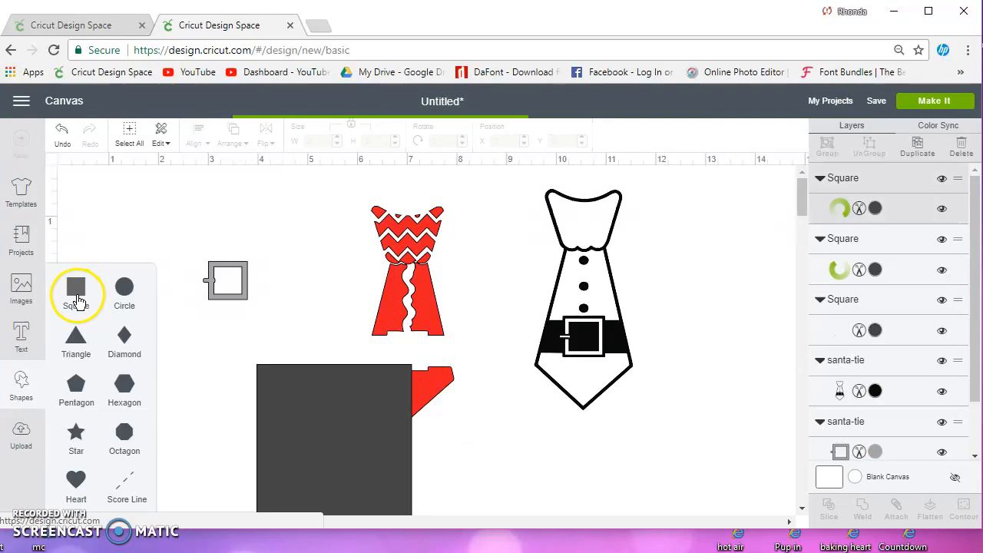
Fit one square of about 2.10 × 4.61 in behind the red tie pieces and attach it to them.
drag(392, 459, 484, 286)
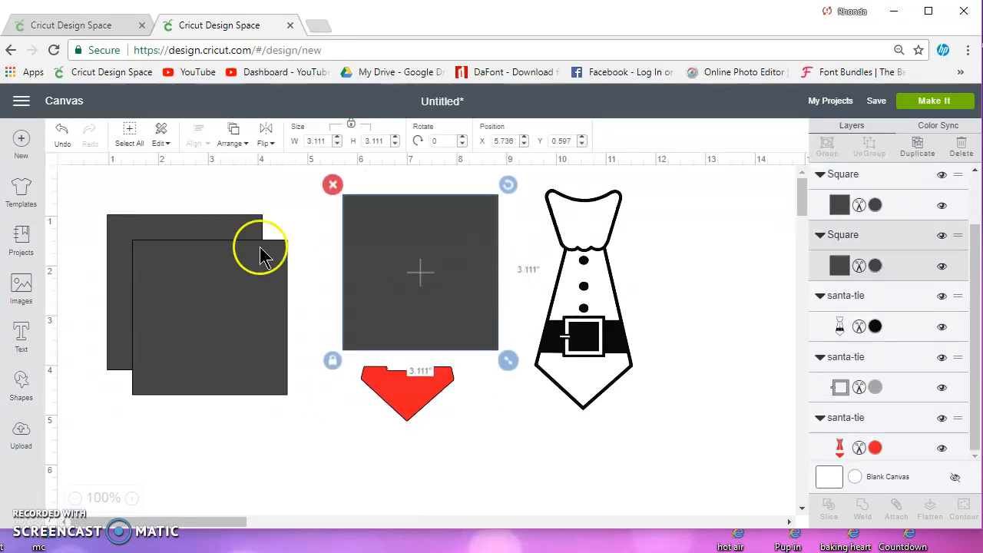
click(230, 138)
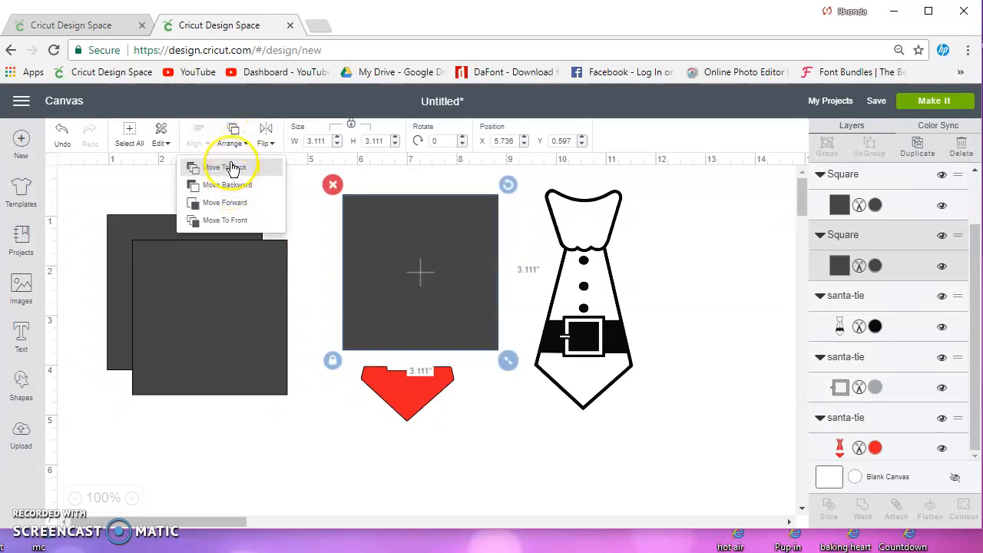
click(231, 167)
drag(509, 361, 455, 431)
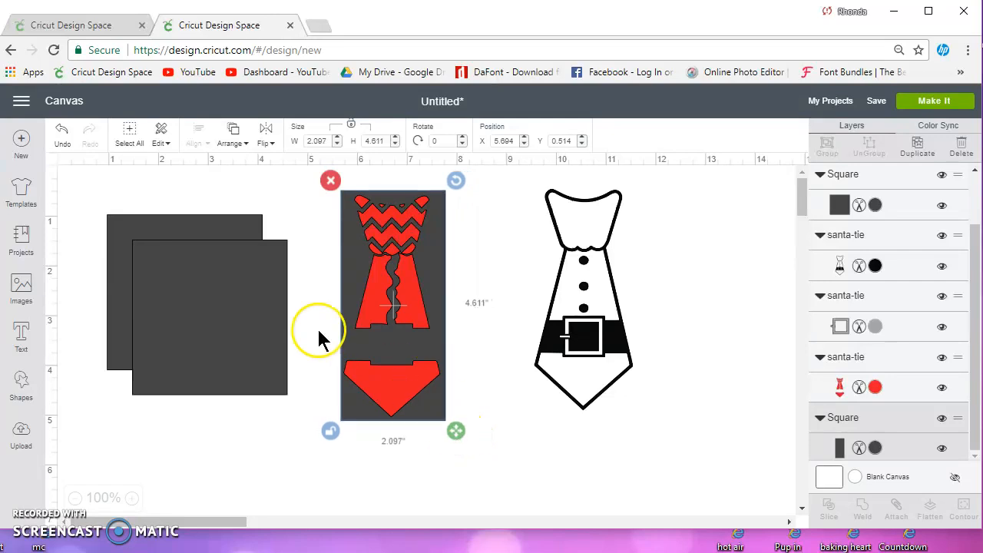
drag(482, 466, 376, 311)
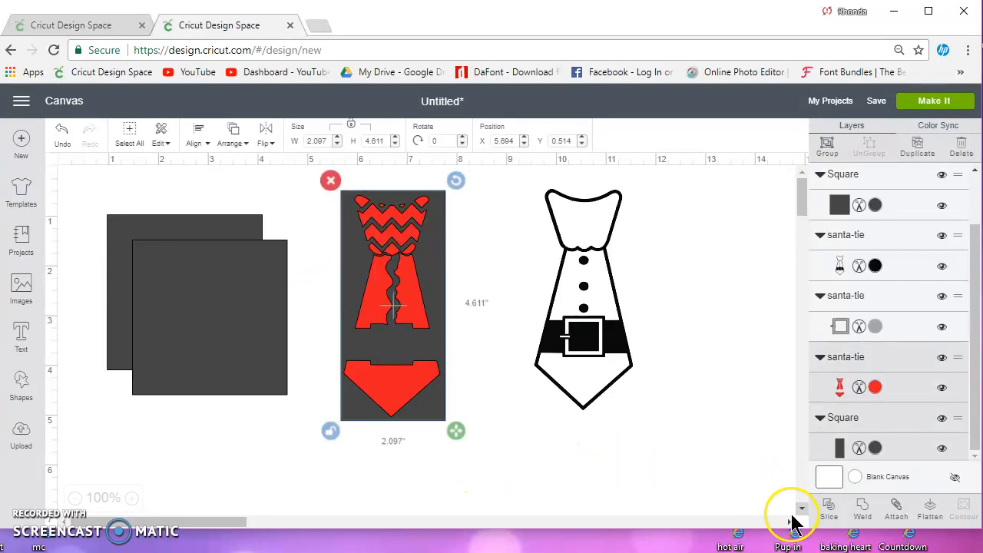
click(898, 508)
Place a second square behind the black tie layer and resize it without locked proportions to about 1.97 × 4.67 in.
drag(248, 314, 650, 226)
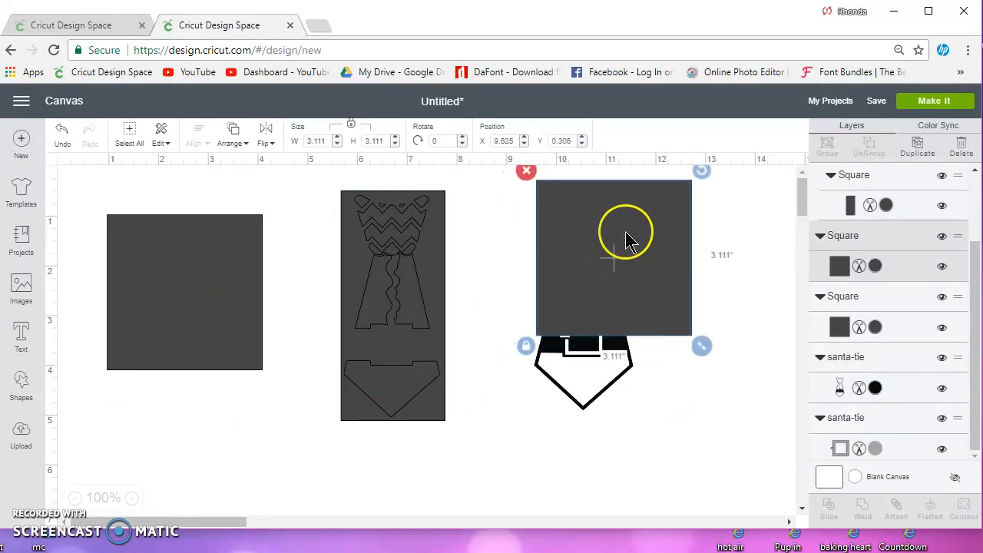
click(240, 152)
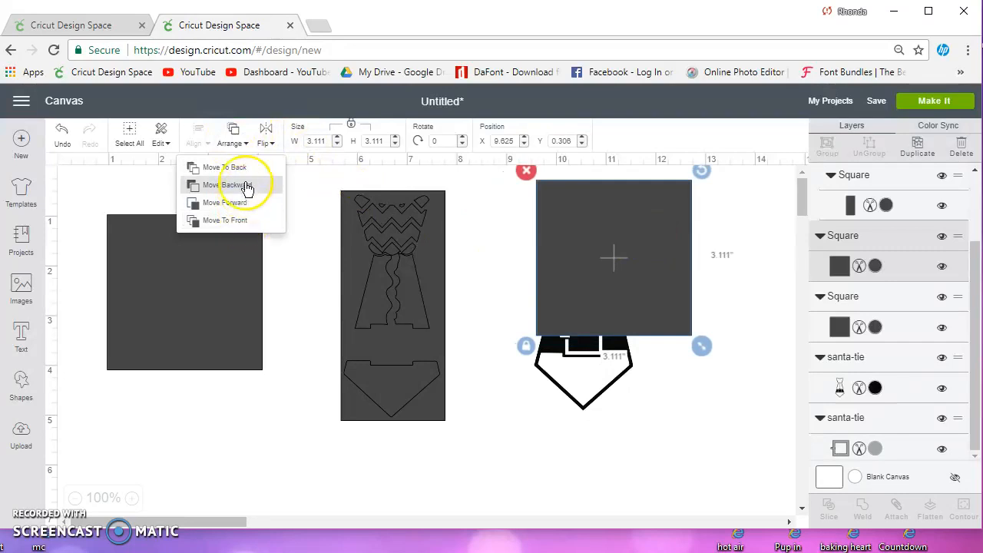
click(256, 174)
click(525, 346)
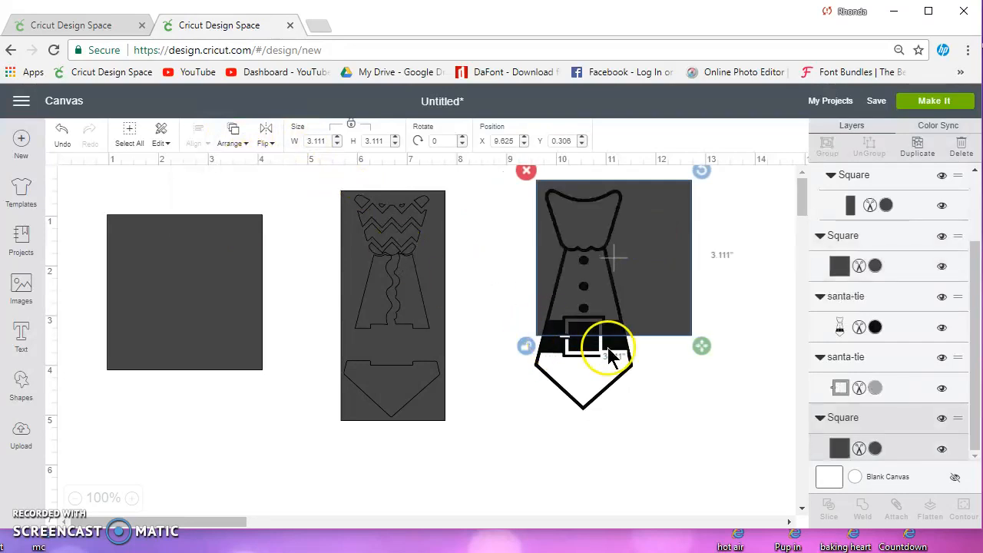
drag(701, 345, 621, 401)
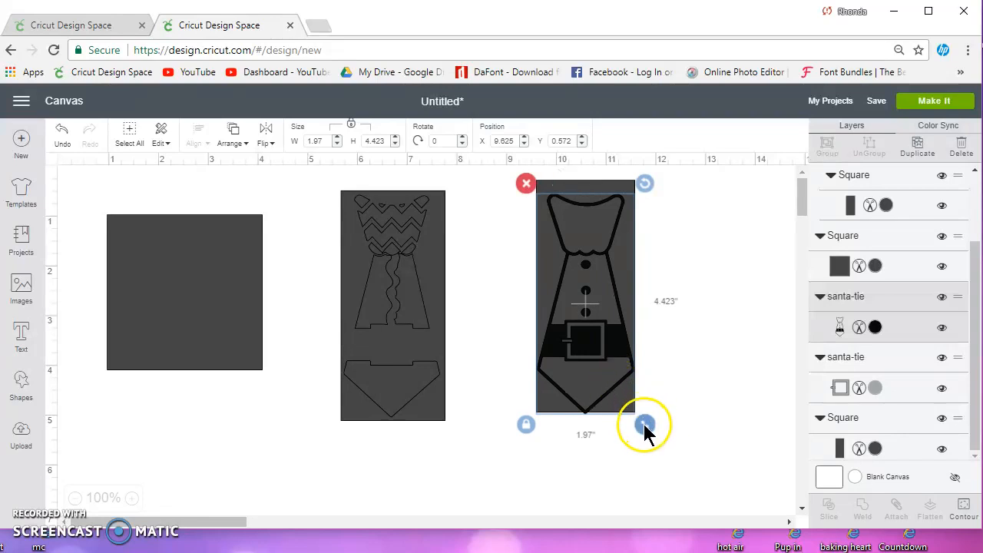
Try resizing the black tie layer against its box, and undo the size changes.
mouse_move(641, 421)
mouse_down()
mouse_move(656, 423)
mouse_move(643, 420)
mouse_move(650, 429)
mouse_up()
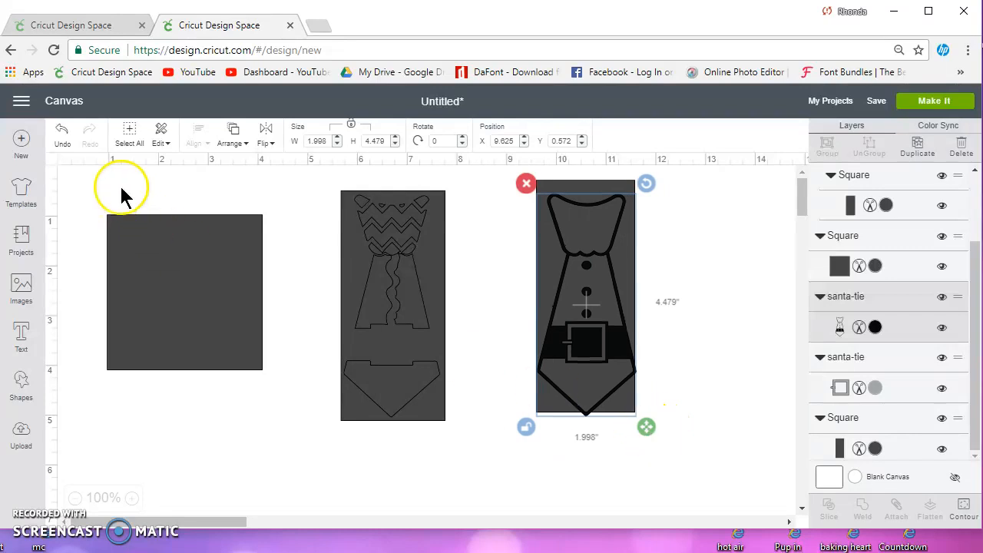
click(61, 132)
click(624, 406)
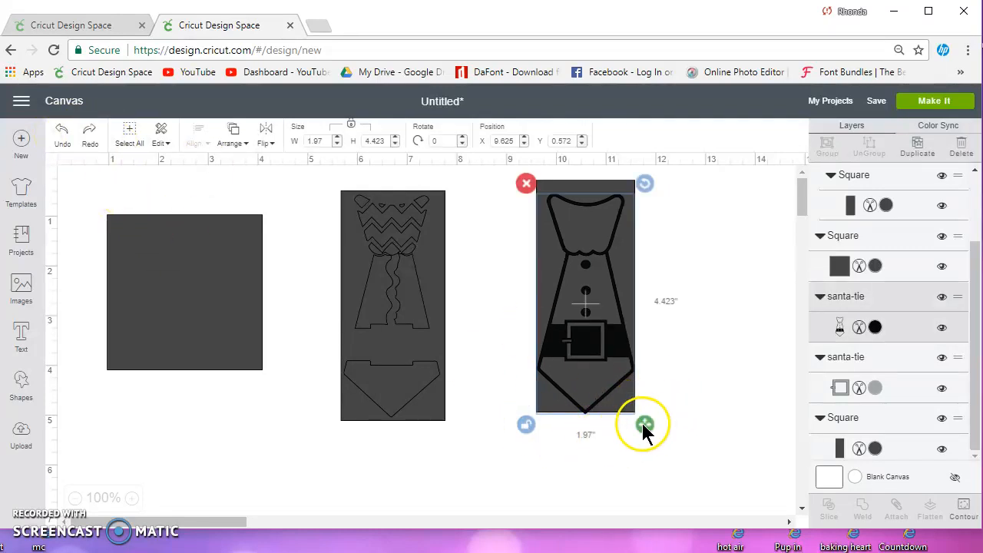
drag(644, 424, 638, 431)
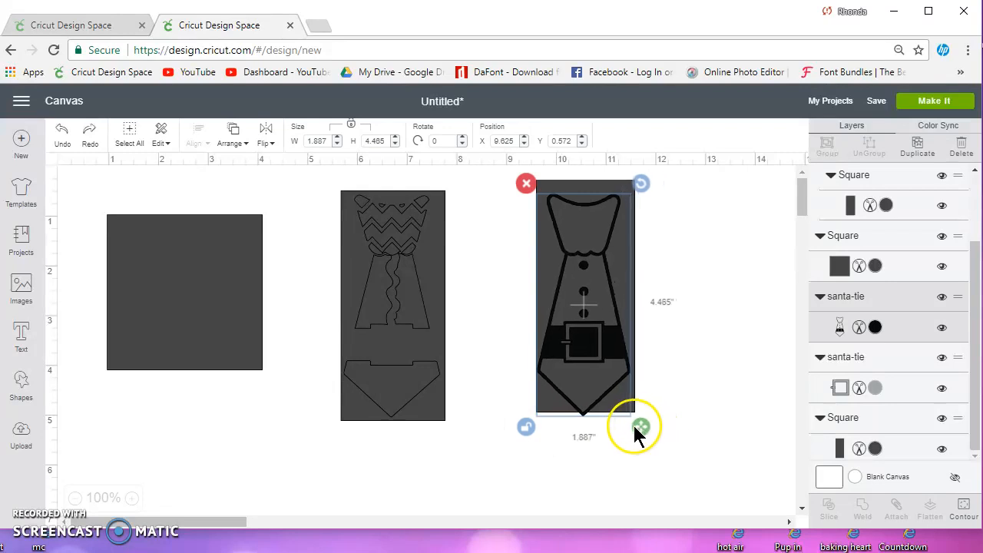
click(62, 134)
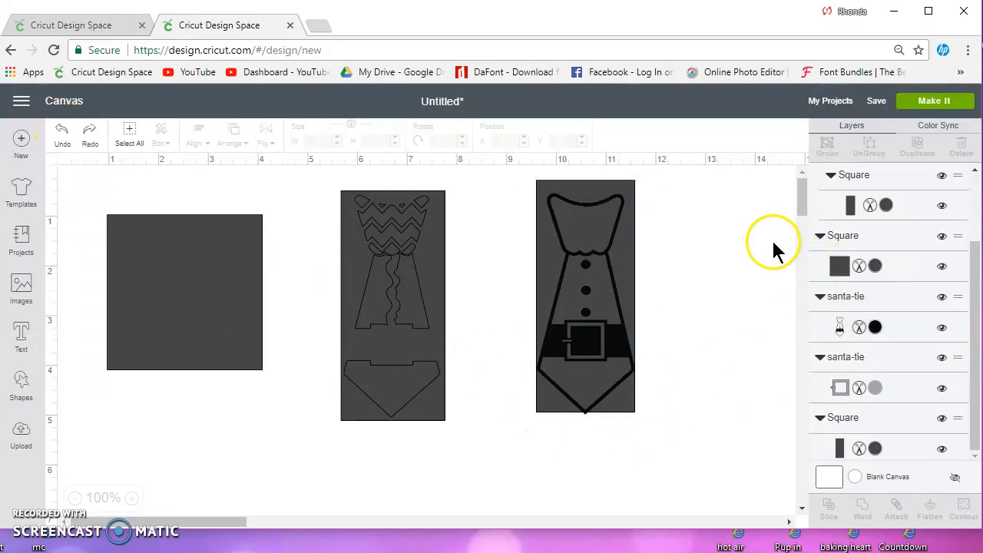
Resize the rectangle behind the black tie to about 2.10 × 4.69 in and shift the tie so it fits inside.
click(839, 213)
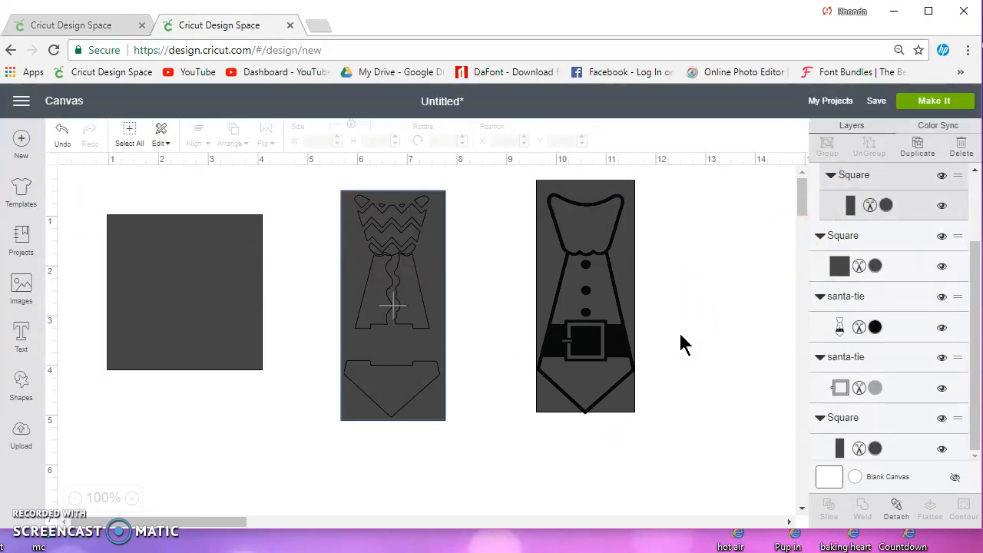
click(836, 447)
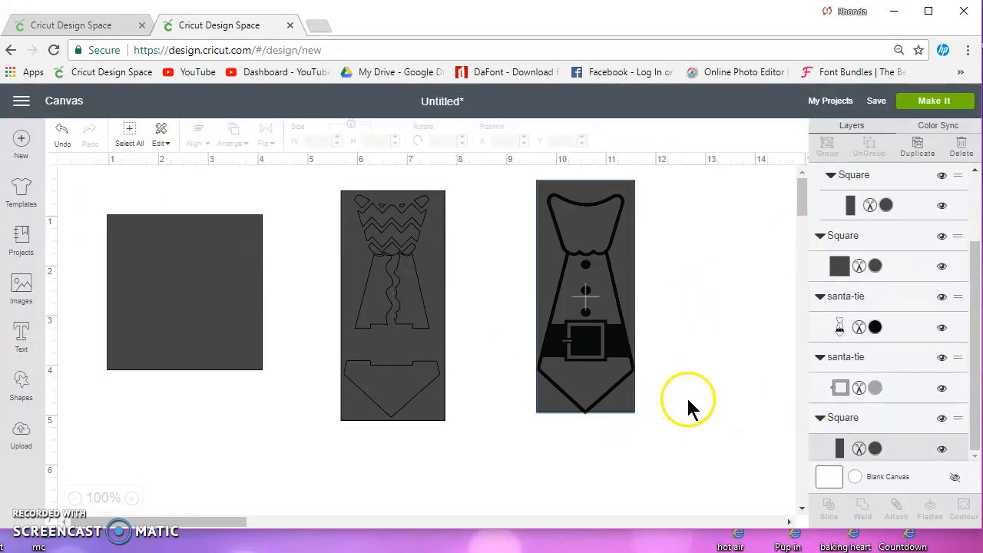
click(622, 407)
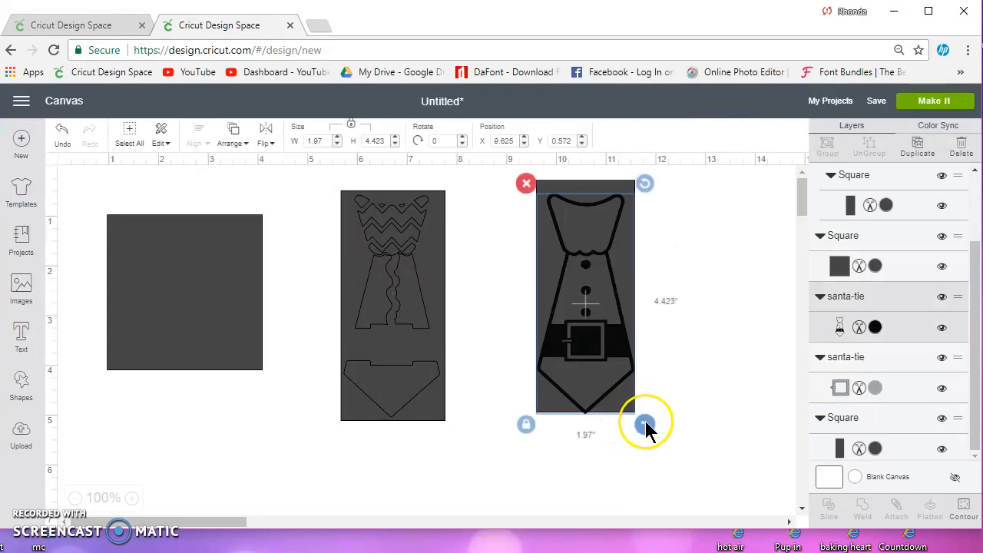
click(525, 424)
click(841, 444)
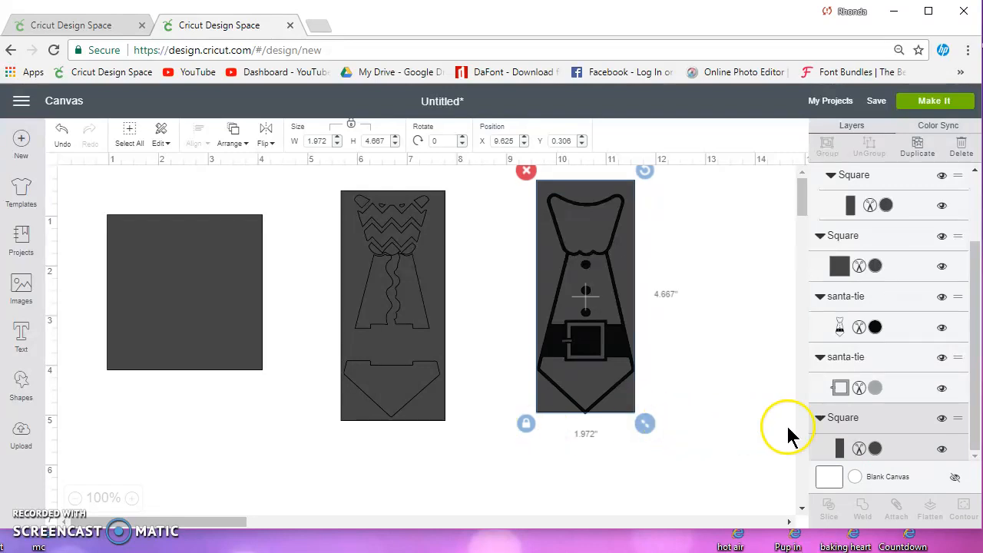
click(525, 424)
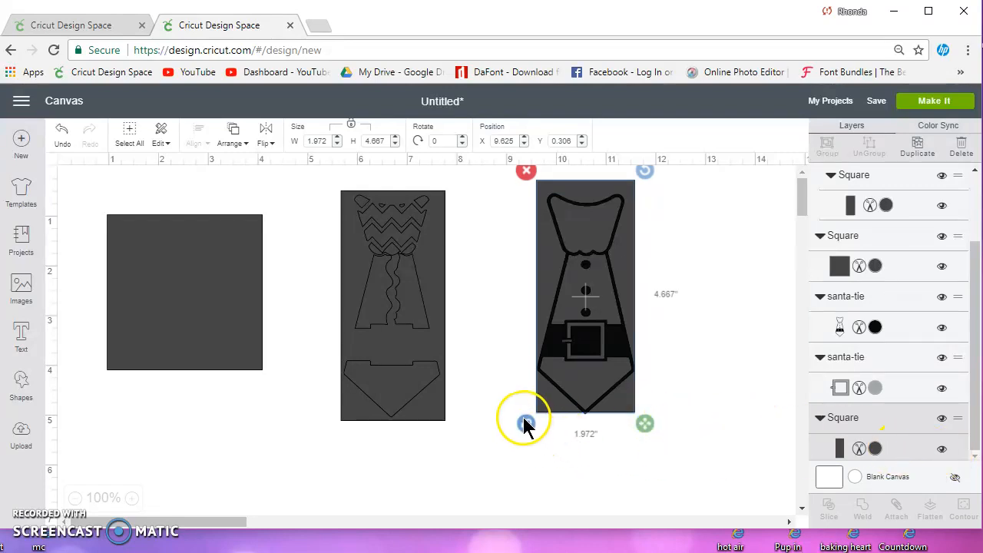
drag(645, 423, 620, 396)
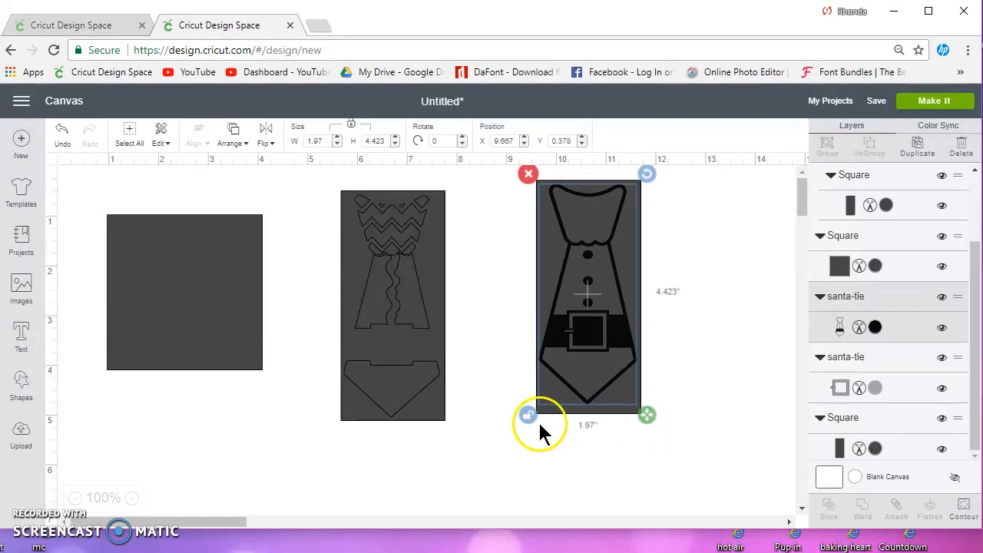
Shorten the rectangle behind the black tie to about 4.64 in high and attach it to the tie layer.
click(550, 410)
click(526, 424)
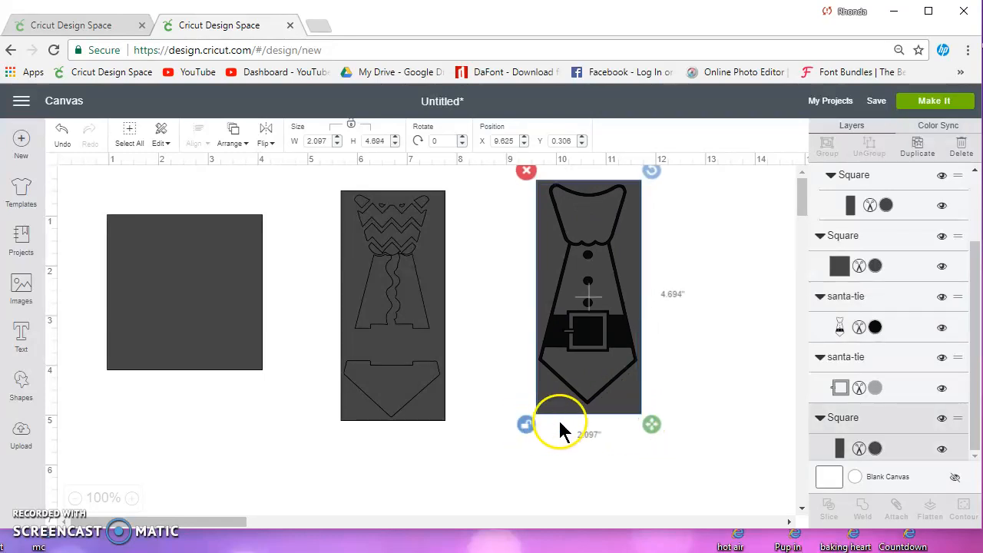
mouse_move(651, 421)
mouse_down()
mouse_move(653, 410)
mouse_move(653, 422)
mouse_up()
drag(681, 462, 517, 293)
click(898, 511)
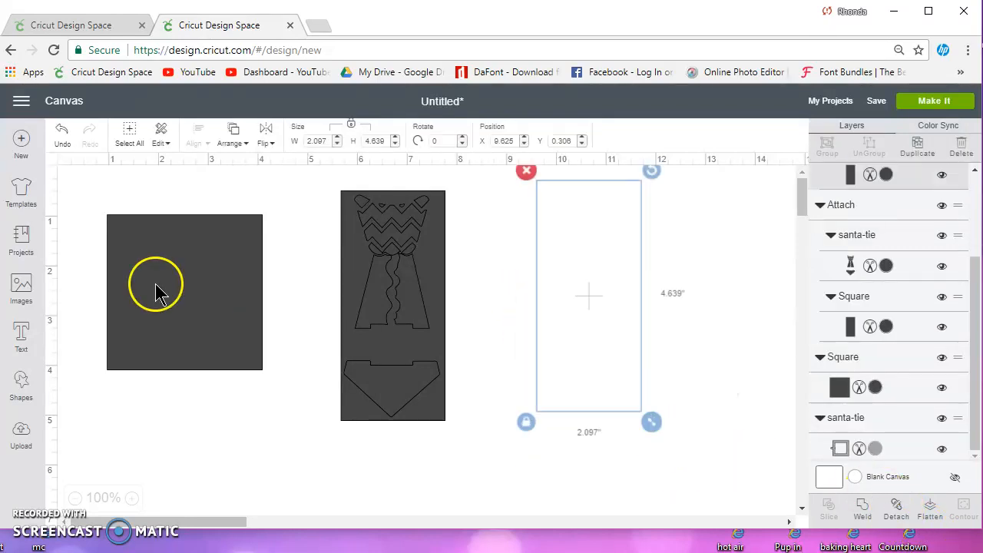
Send the remaining square to the back, resize it without locked proportions to about 1.01 × 0.94 in around the buckle, and attach them.
click(150, 247)
click(230, 136)
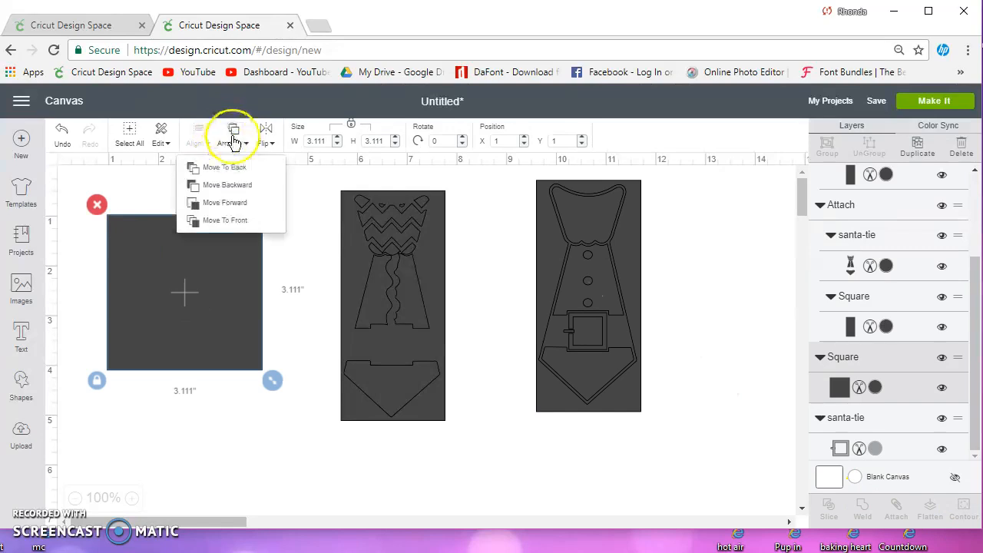
click(220, 165)
click(96, 379)
drag(243, 351, 262, 320)
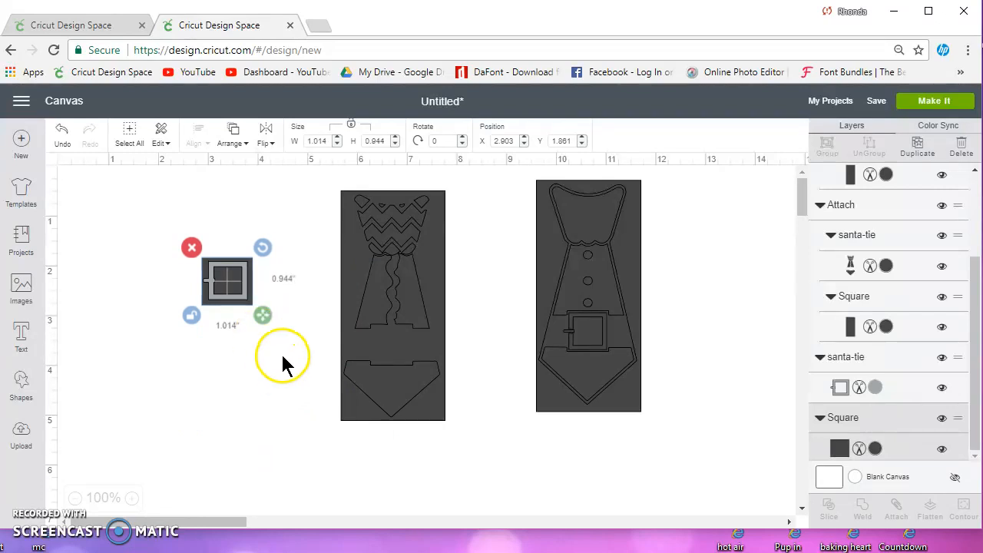
click(895, 507)
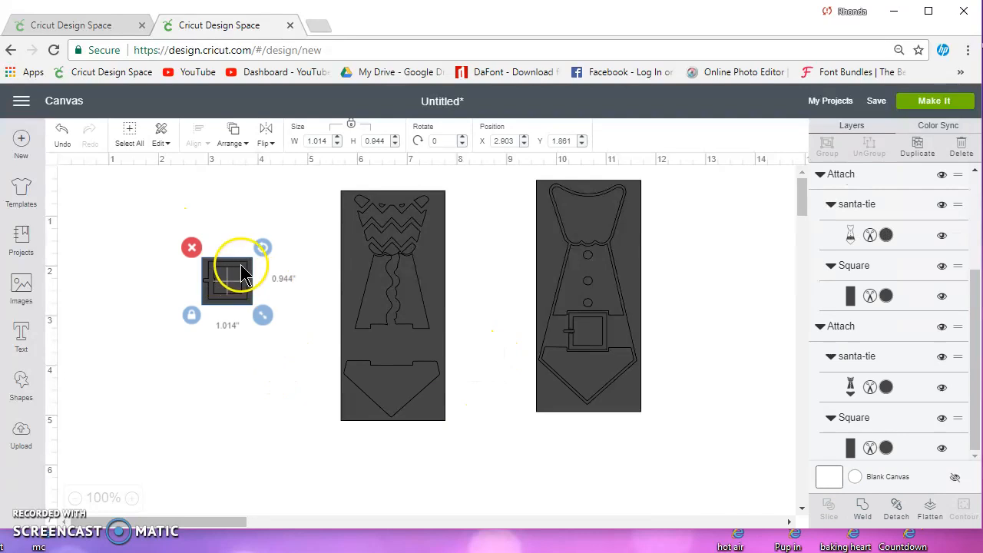
Recolour the attached full tie and its box salmon (#F58F73), and the attached chevron tie and its box red (#E6212E).
click(850, 235)
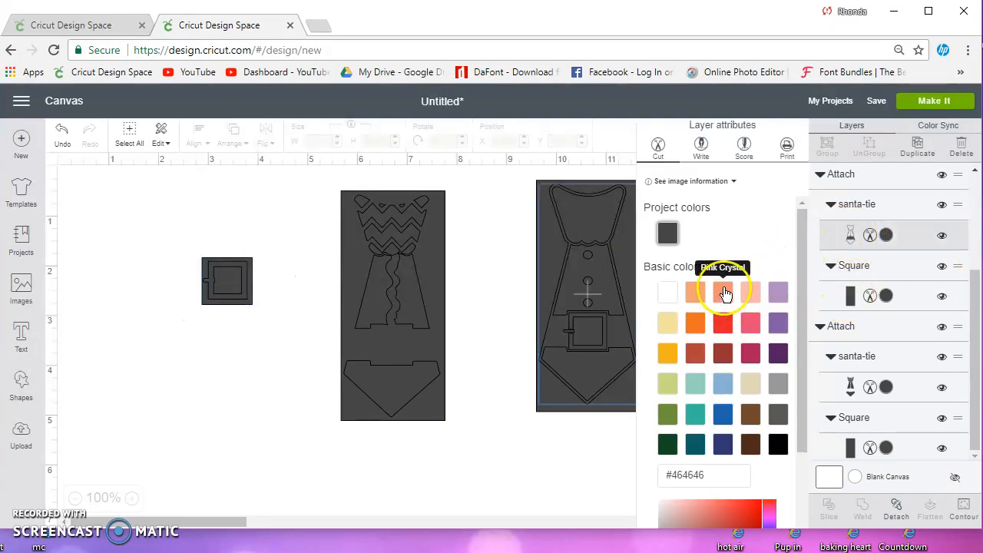
click(722, 292)
click(848, 292)
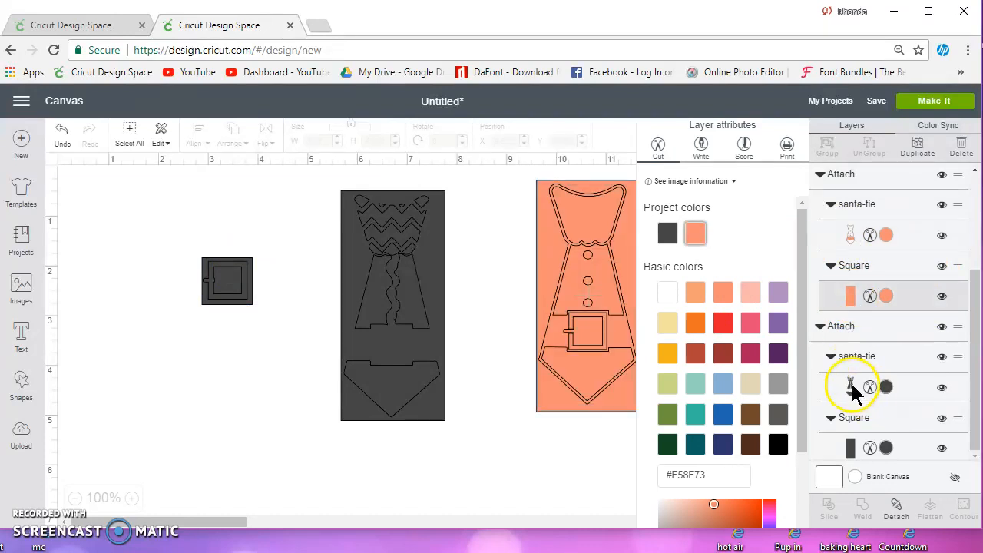
click(851, 384)
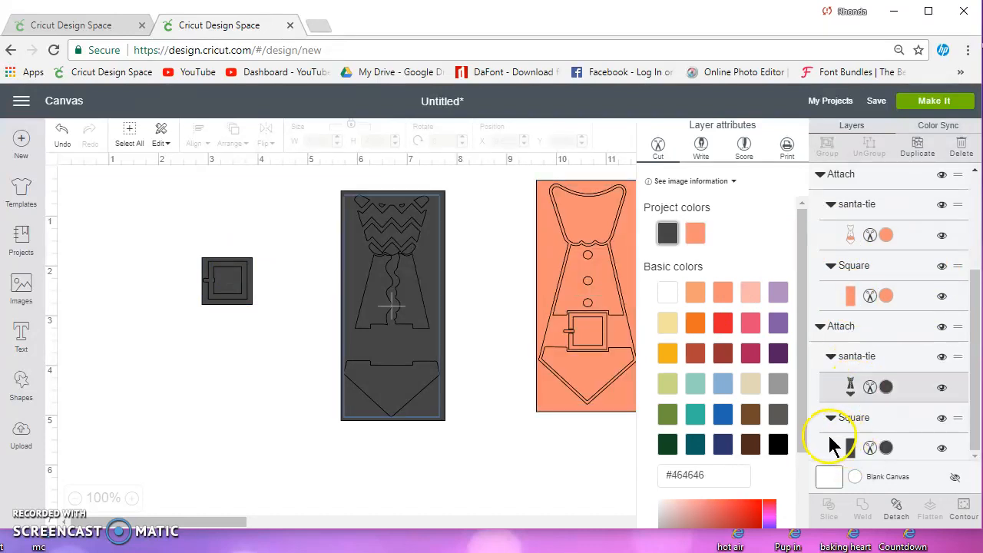
click(723, 322)
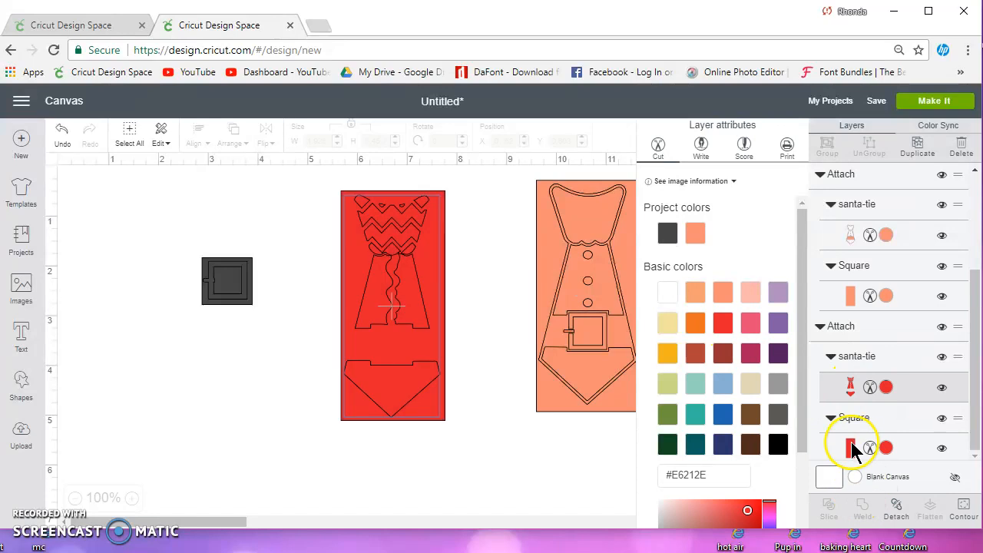
Recolour the attached buckle layer and its box light purple.
scroll(858, 324, up, 3)
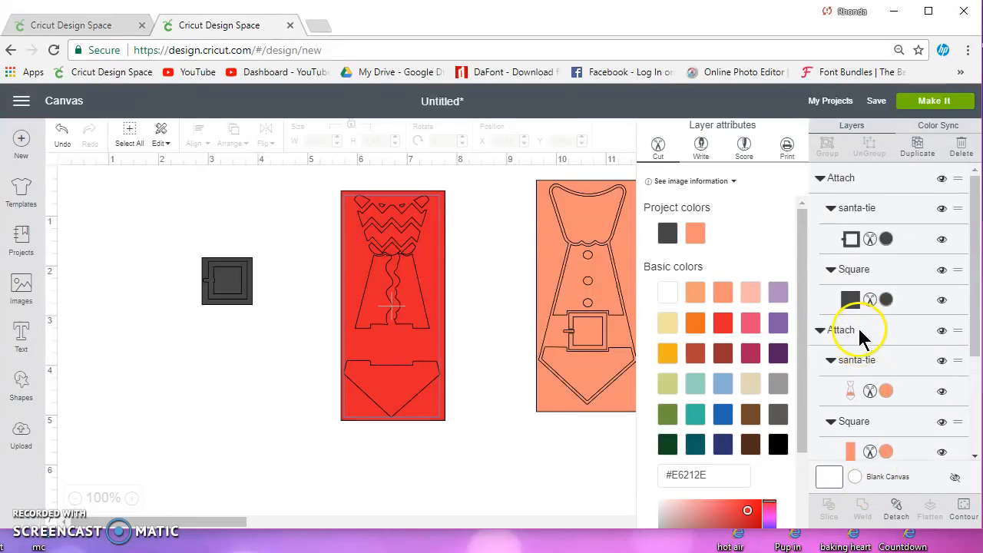
click(847, 237)
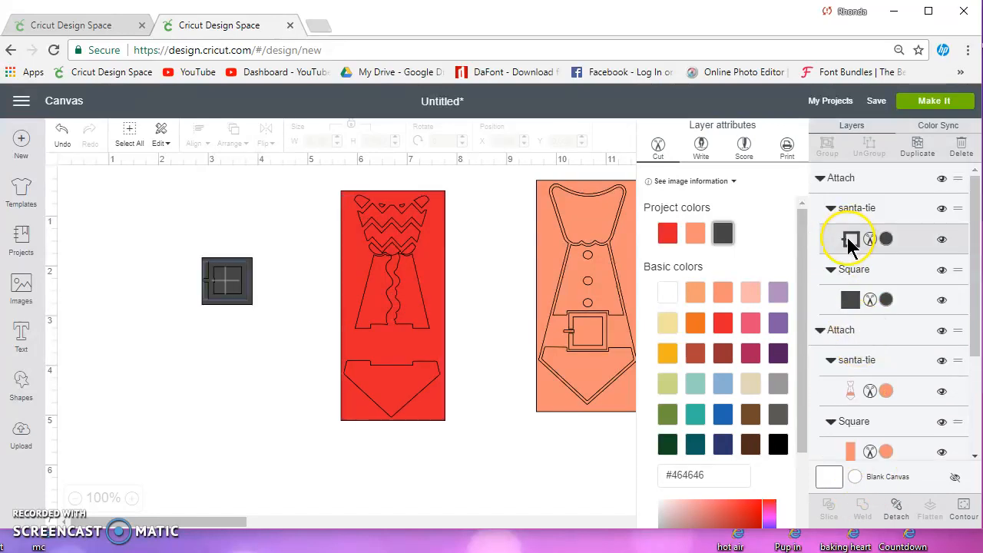
click(746, 292)
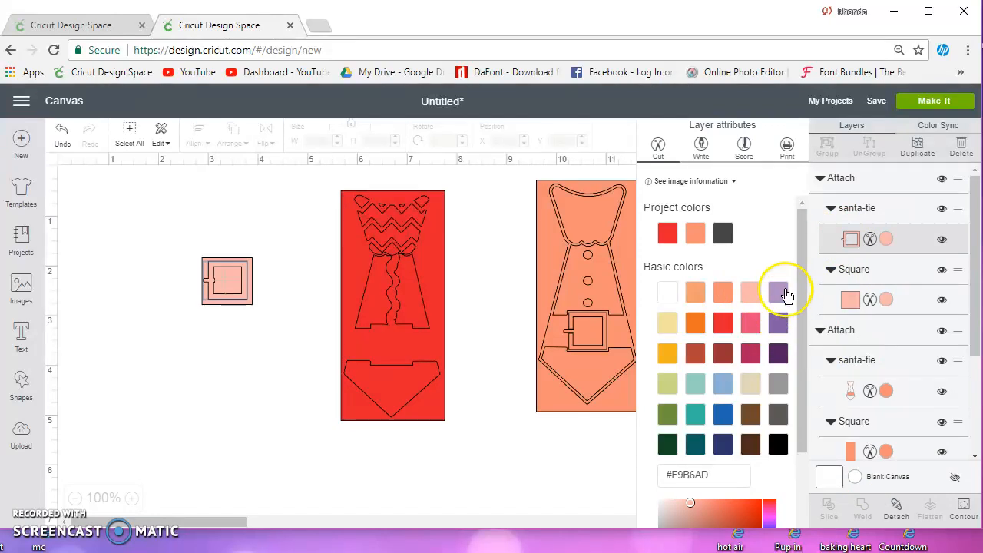
click(778, 290)
Preview how the boxed layers are laid out on the cutting mats, and return to the canvas.
click(943, 100)
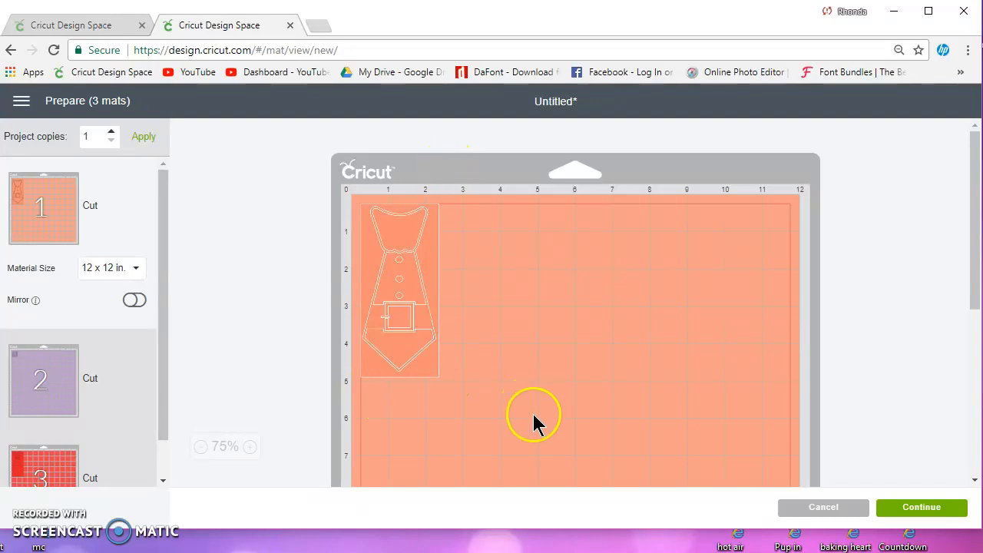
click(833, 510)
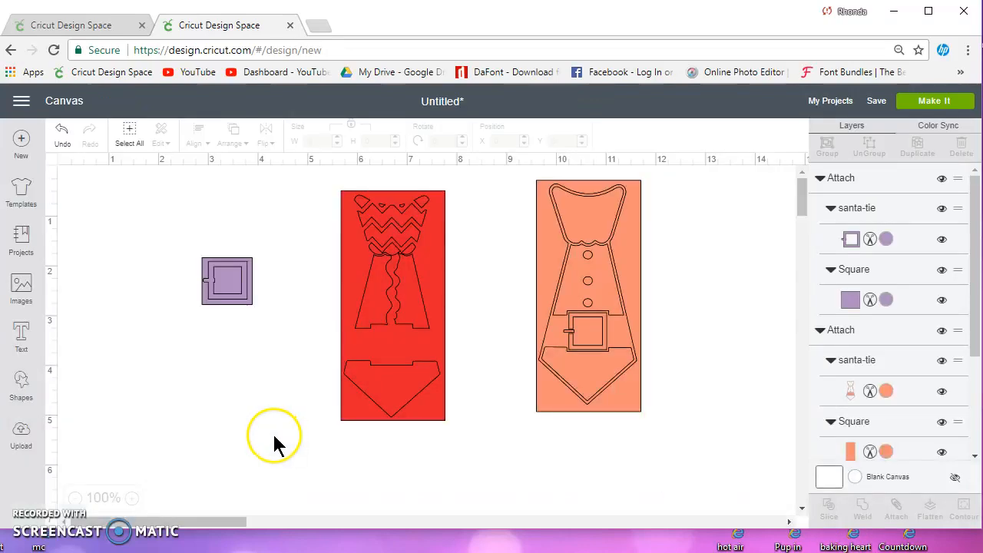
Select all three boxed santa-tie layers and delete them to clear the canvas.
drag(149, 212, 621, 456)
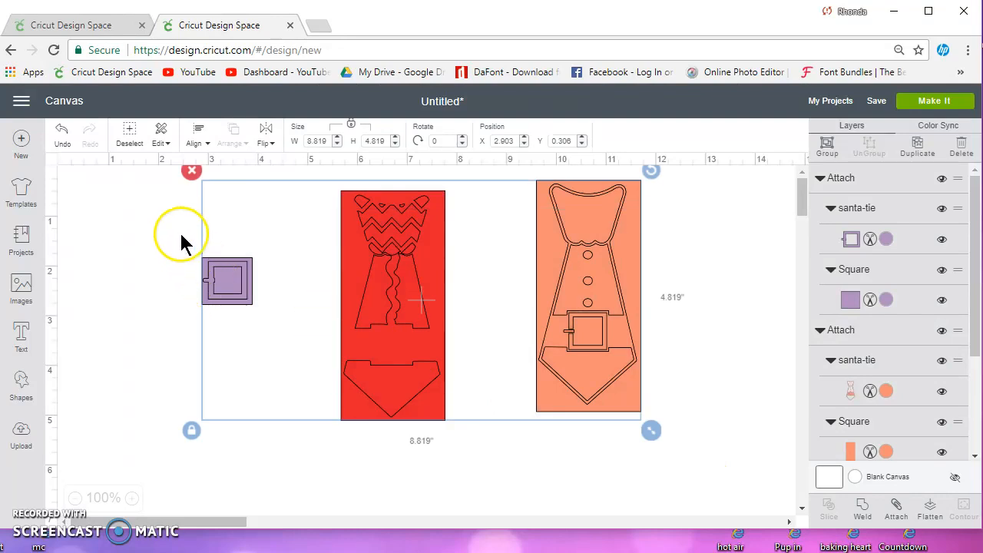
click(193, 175)
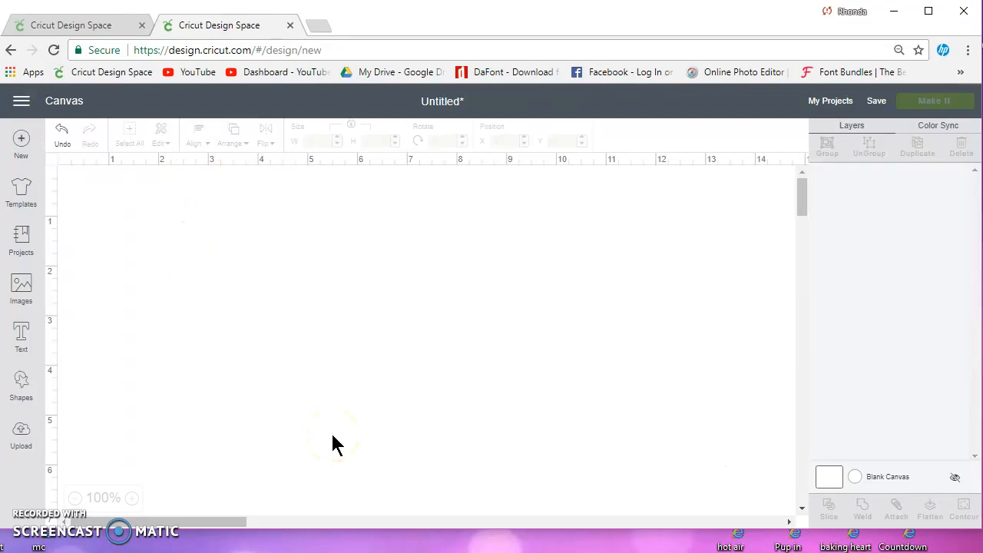